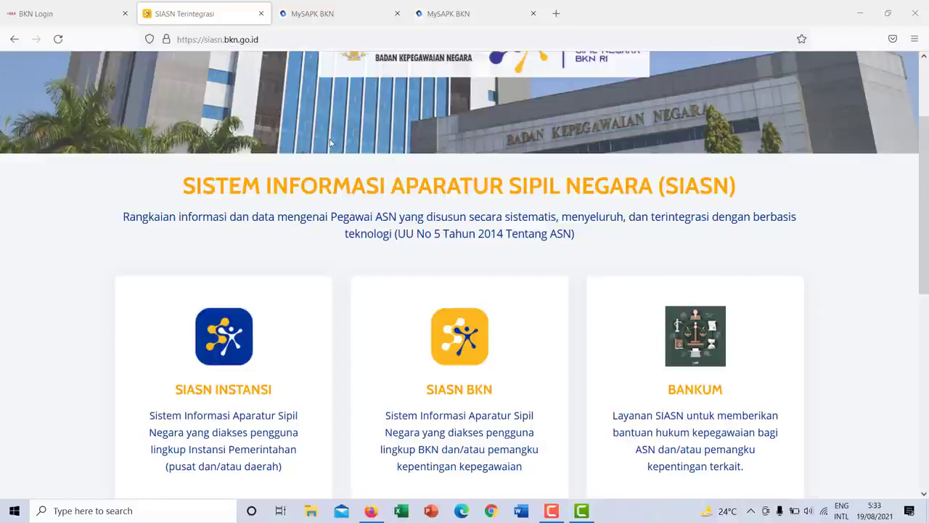
- Open the SIASN Instansi service from the SIASN portal and sign in with the prefilled account credentials
scroll(330, 143, up, 2)
scroll(330, 143, down, 5)
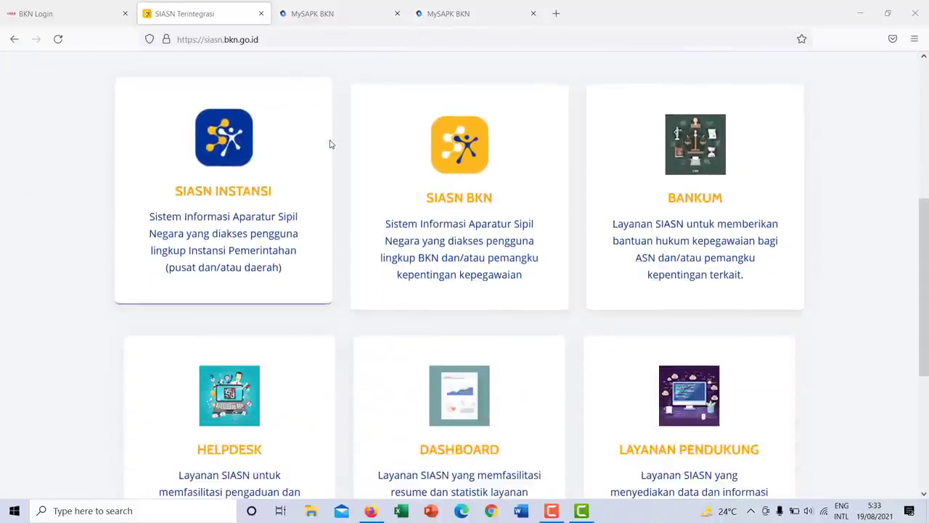
scroll(329, 143, down, 1)
scroll(330, 143, up, 3)
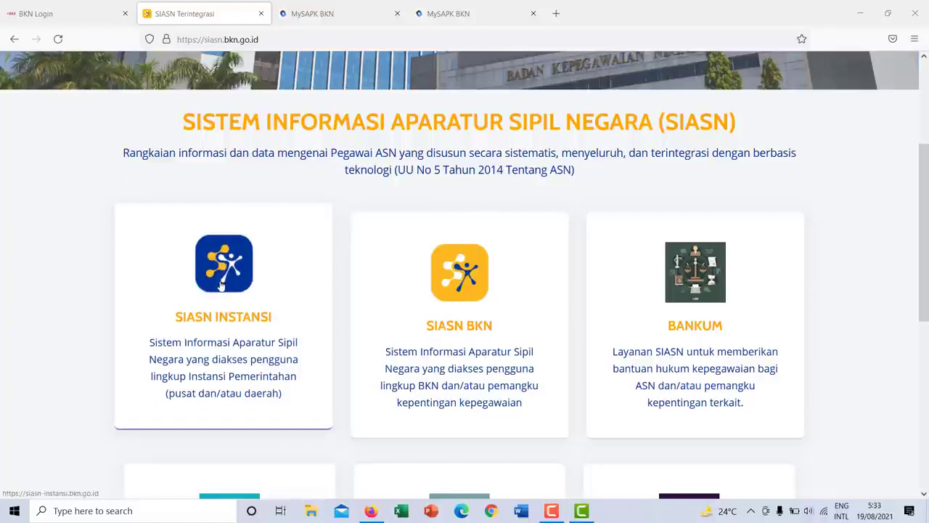
click(221, 286)
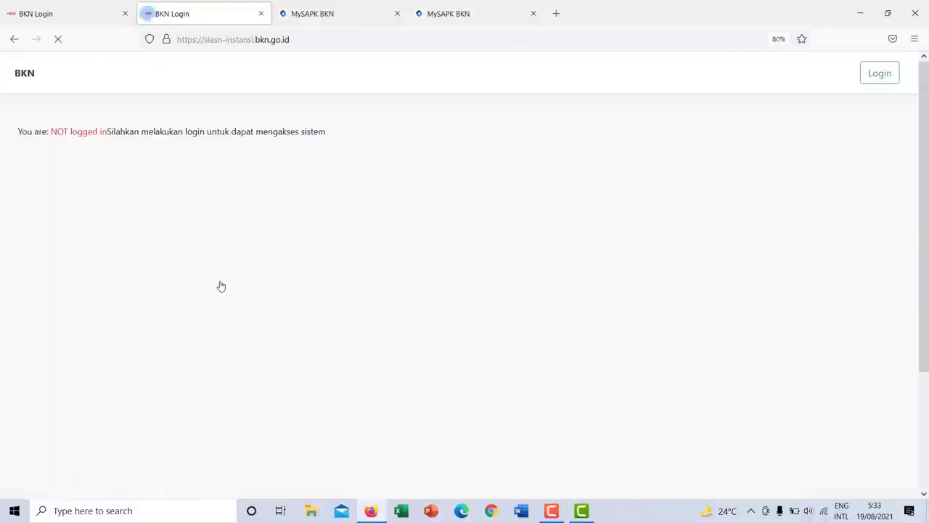
click(879, 78)
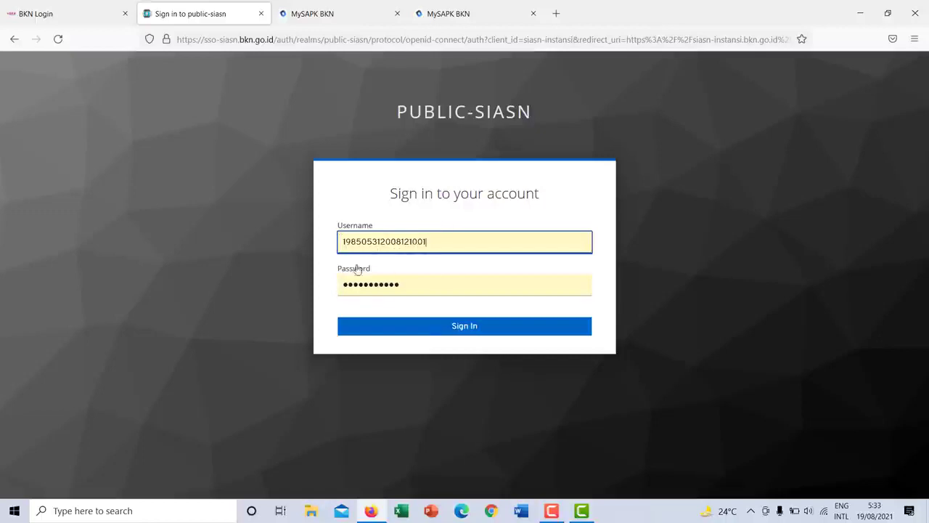
click(437, 330)
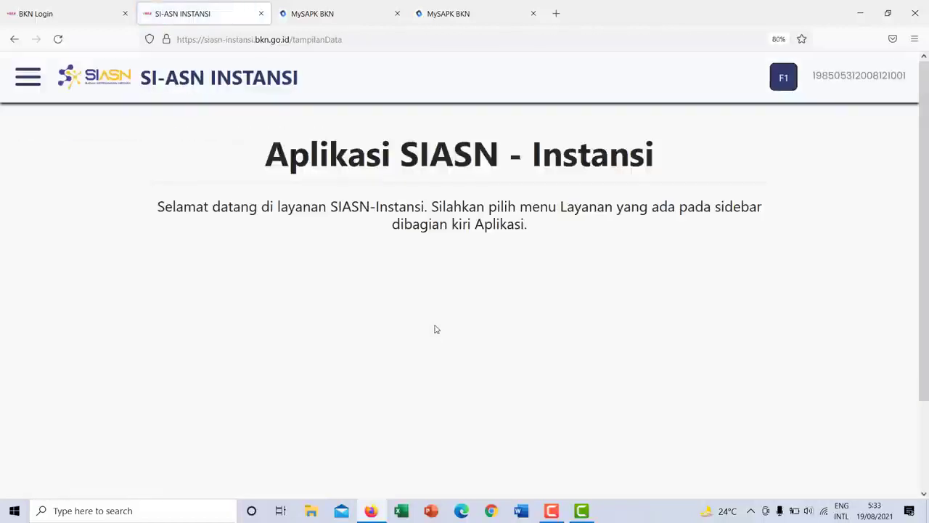
- Open Inbox Usul under the first Layanan Peremajaan service in SI-ASN Instansi
click(29, 80)
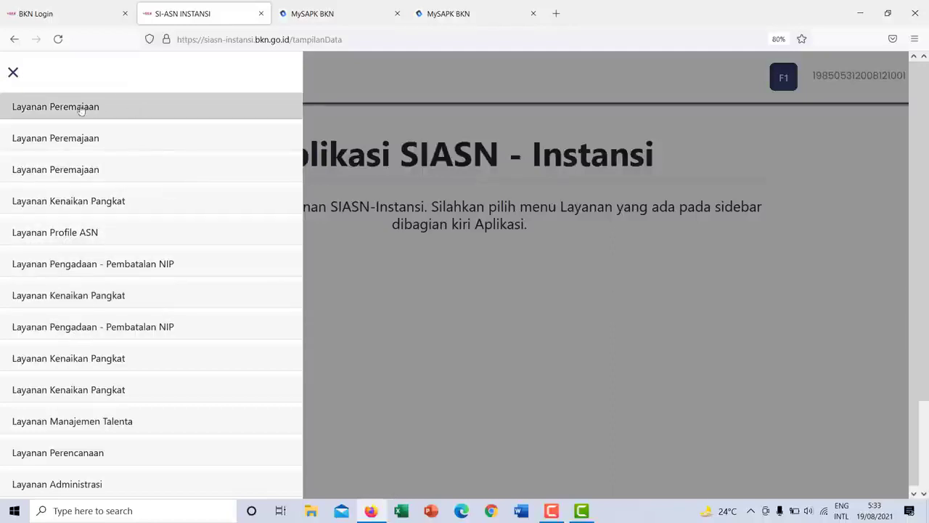
click(50, 109)
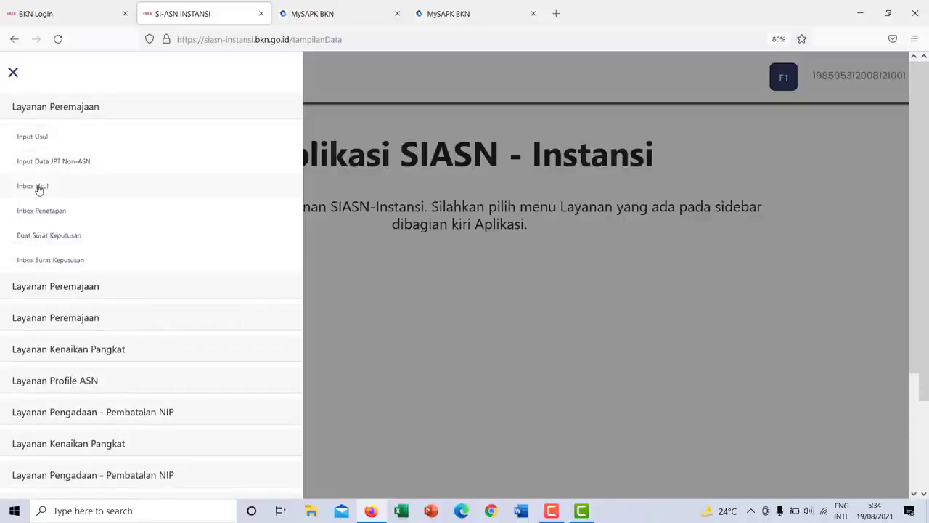
click(39, 187)
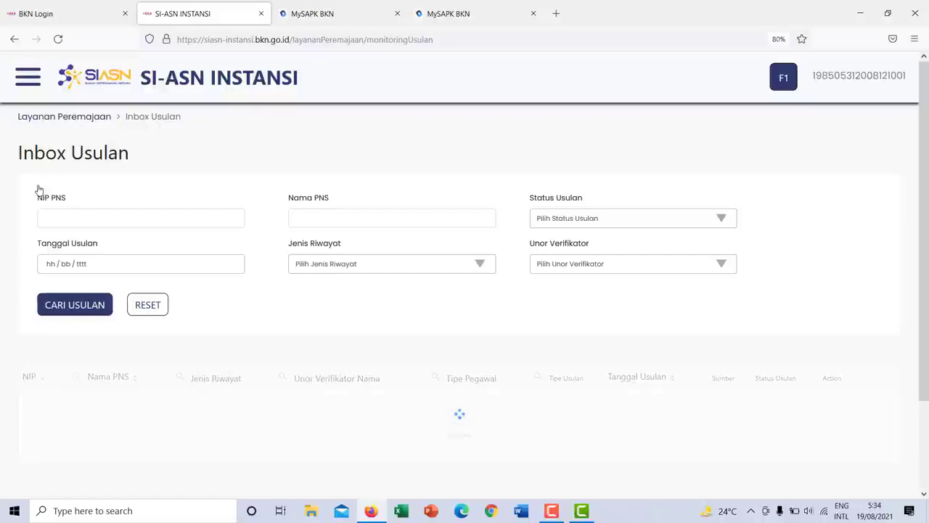
scroll(322, 186, down, 2)
- Switch to the SIASN Instansi training site and log in with the prefilled account credentials
key(ctrl+shift+Tab)
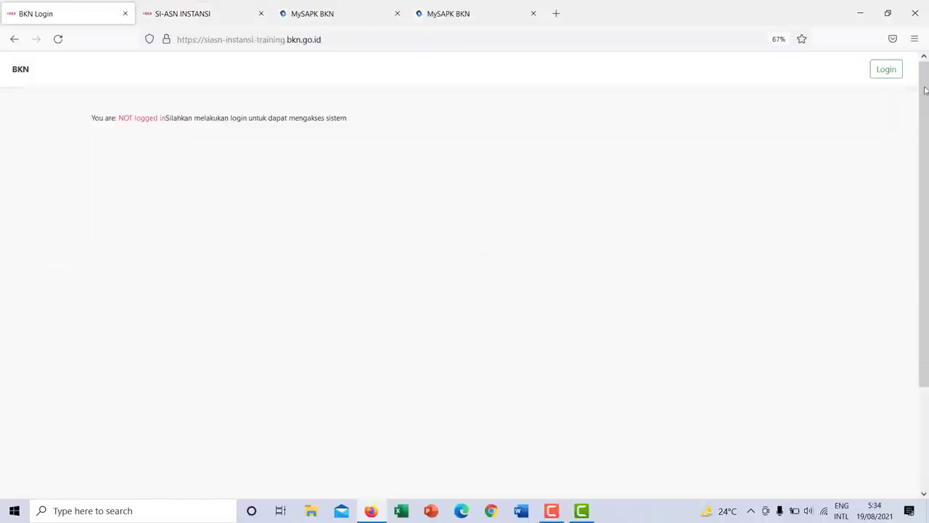
click(883, 68)
click(490, 255)
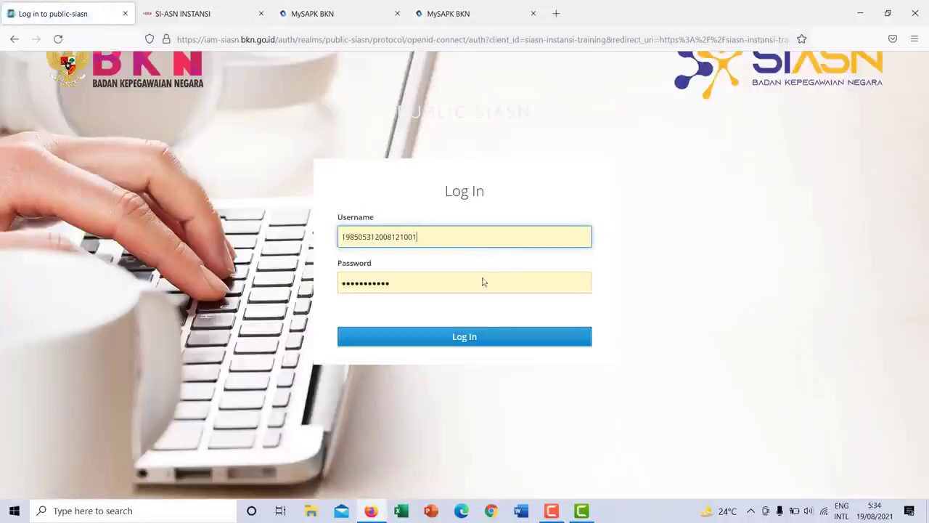
click(473, 339)
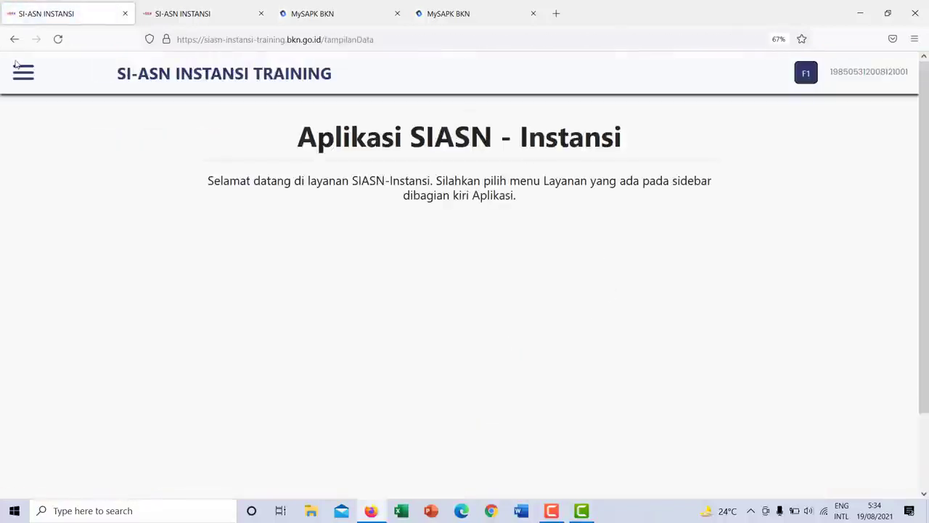
- Open Inbox Usul under the first Layanan Peremajaan service on the training site and look through the listed proposals
click(21, 73)
click(27, 95)
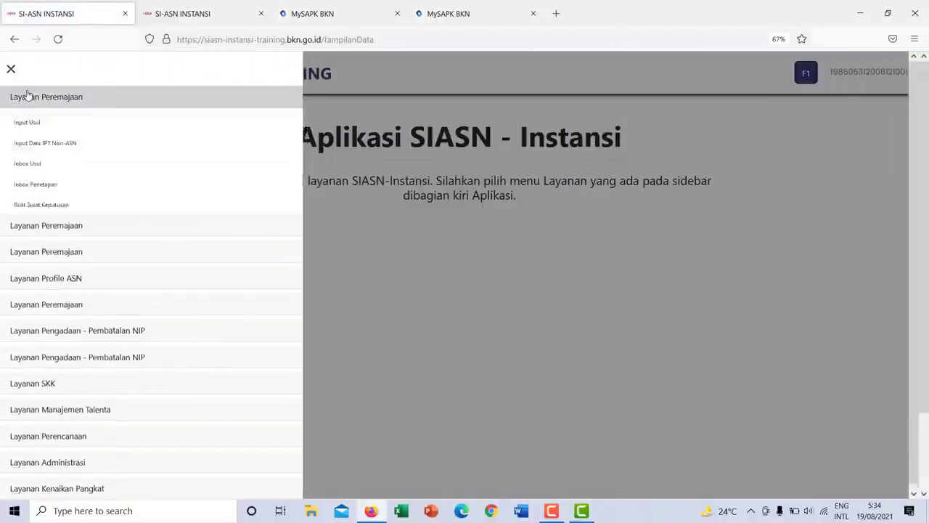
click(33, 164)
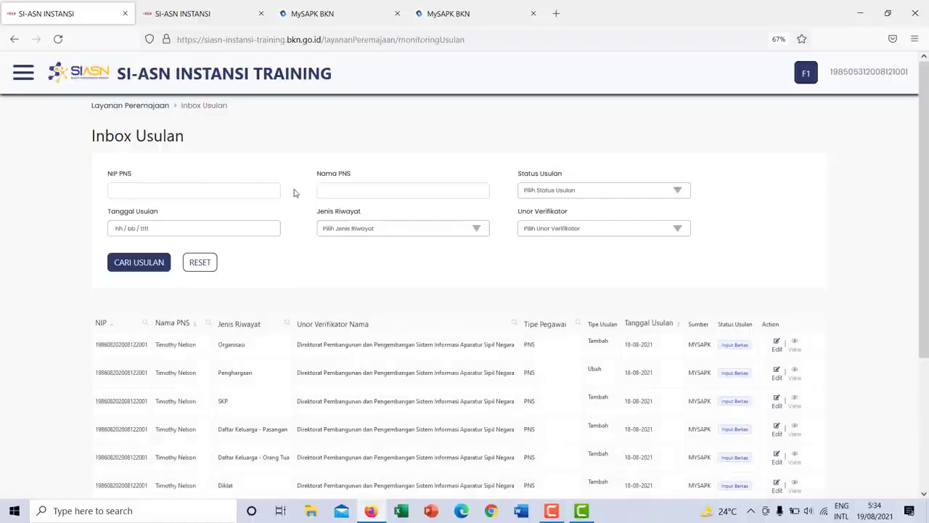
scroll(296, 193, down, 1)
scroll(295, 194, down, 3)
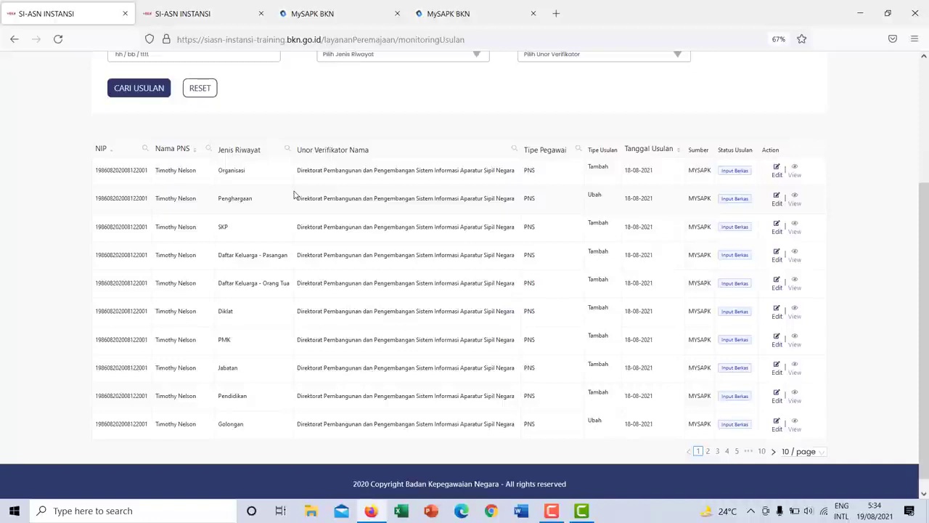
scroll(295, 195, up, 2)
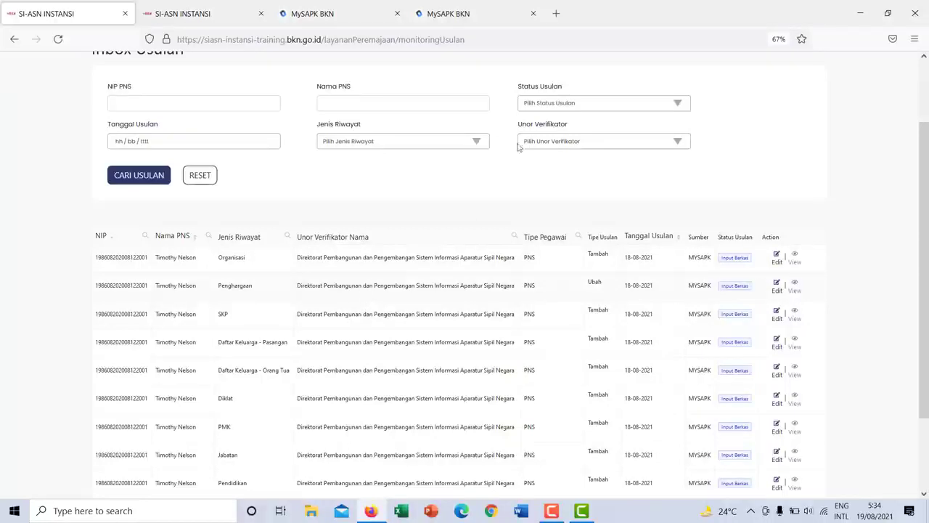
- Look through the available Unor Verifikator filter options without choosing one
click(548, 146)
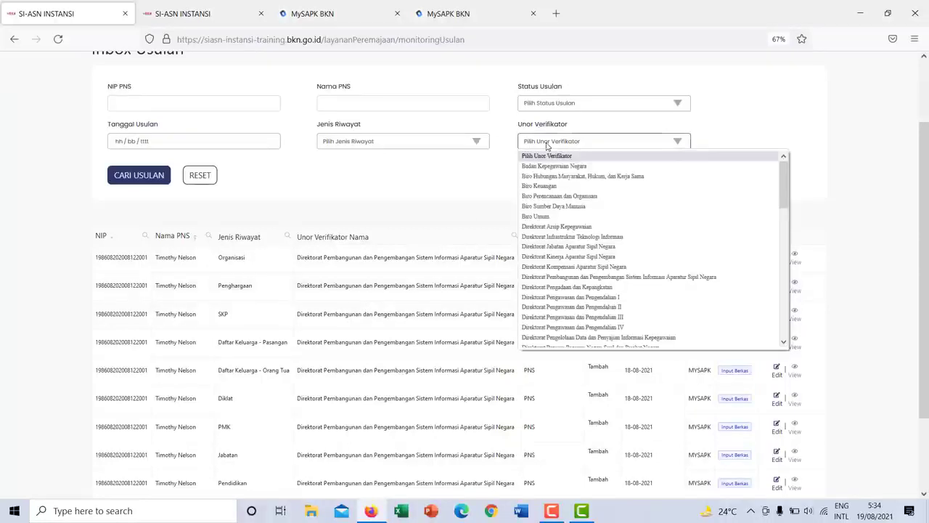
scroll(557, 240, down, 5)
scroll(556, 241, down, 5)
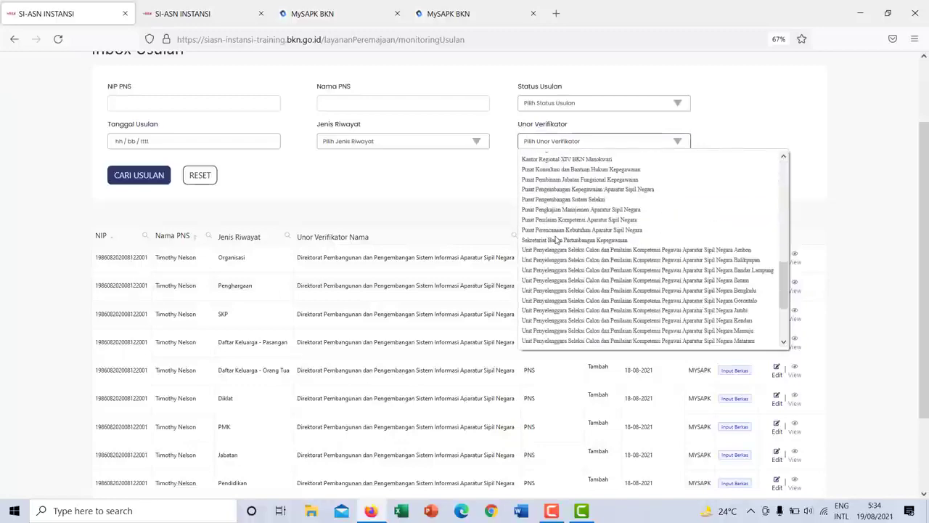
scroll(556, 242, up, 10)
scroll(556, 240, down, 5)
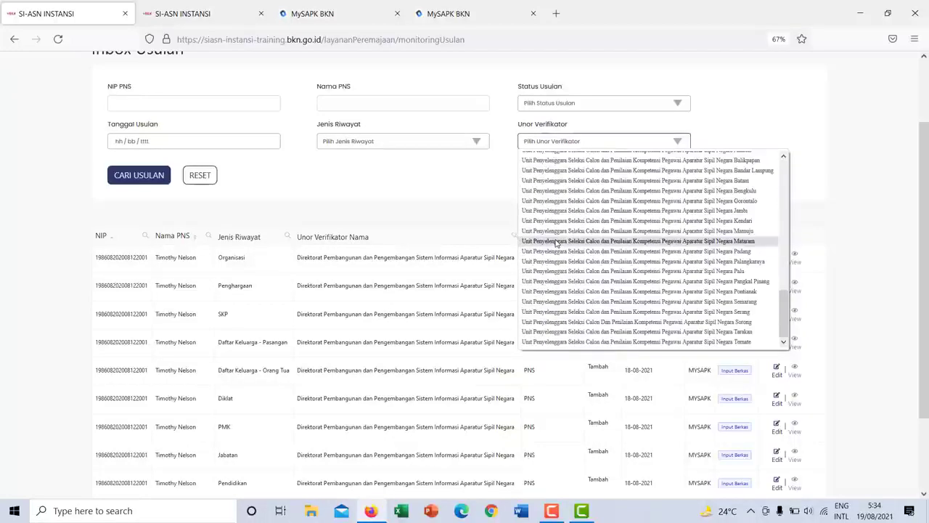
scroll(557, 240, up, 10)
scroll(557, 241, down, 8)
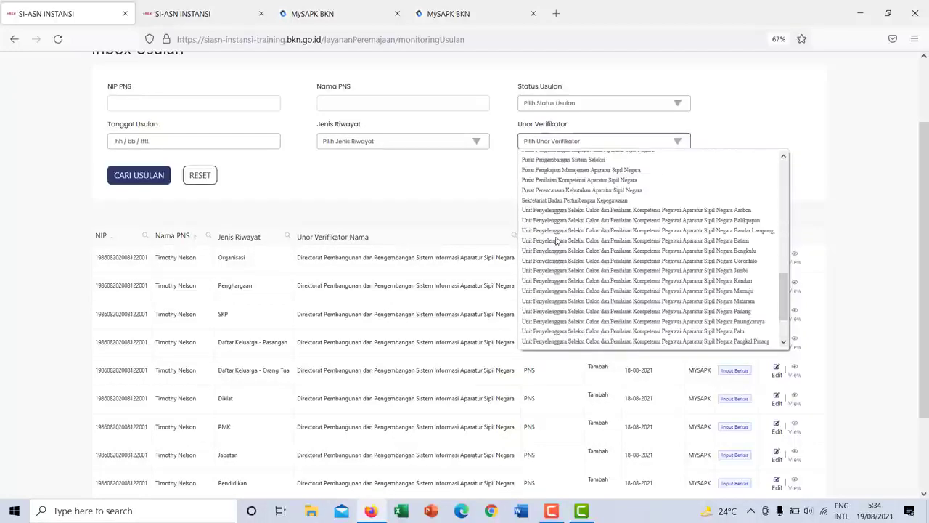
click(439, 200)
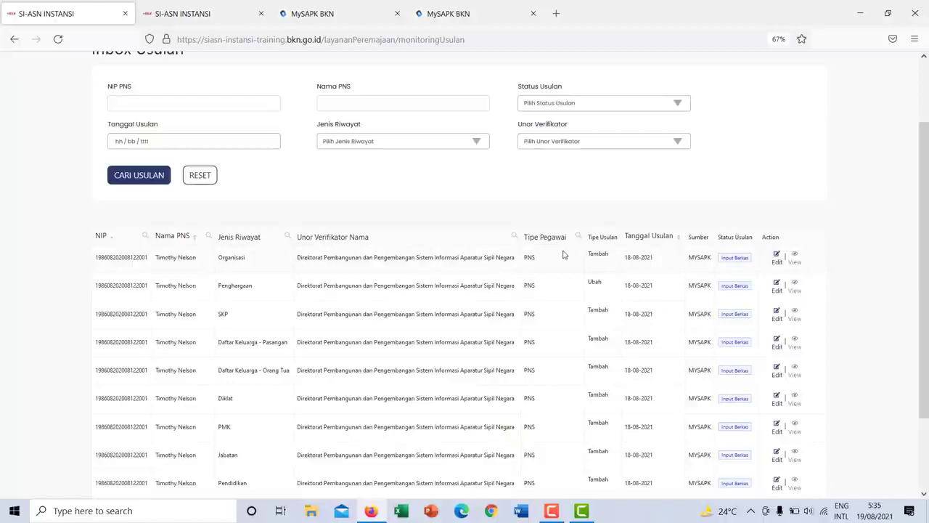
double_click(610, 237)
double_click(597, 255)
double_click(599, 280)
click(724, 237)
double_click(770, 237)
- Edit the Organisasi proposal in the first row, set Nama Organisasi to IKATAN DOKTER INDONESIA and save it
click(776, 257)
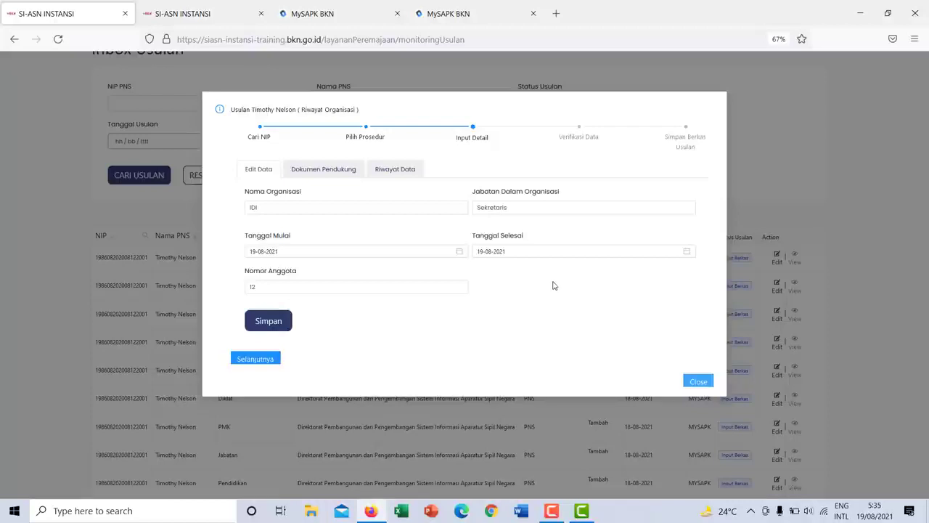
click(282, 207)
double_click(247, 208)
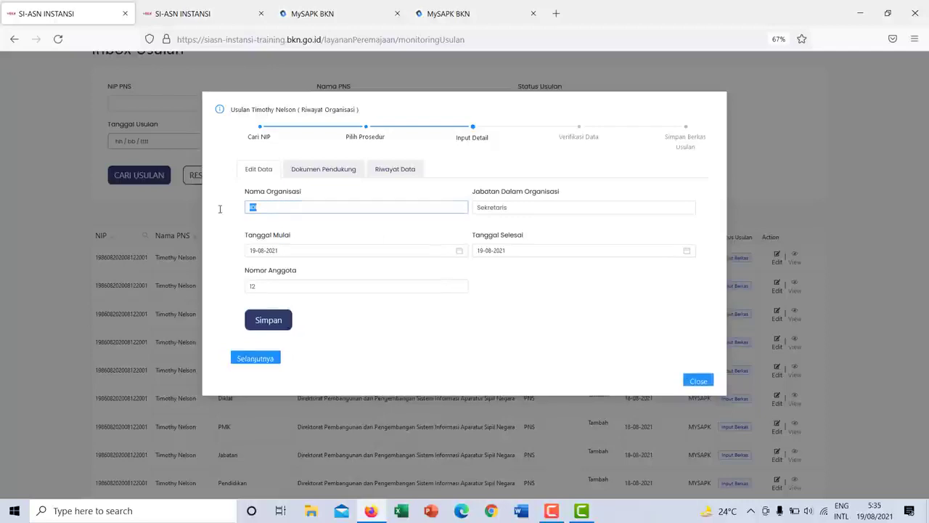
text(IKATAN)
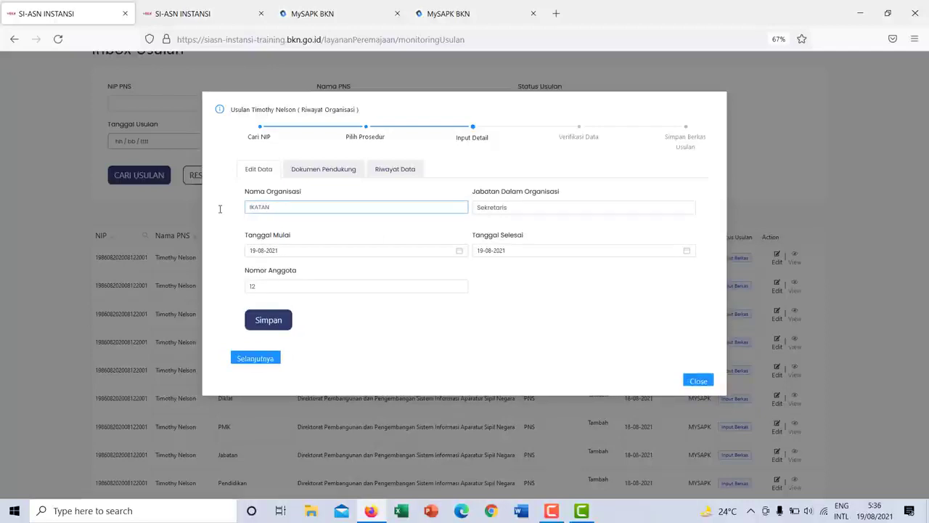
text( DOKTER INDONESIA)
click(268, 322)
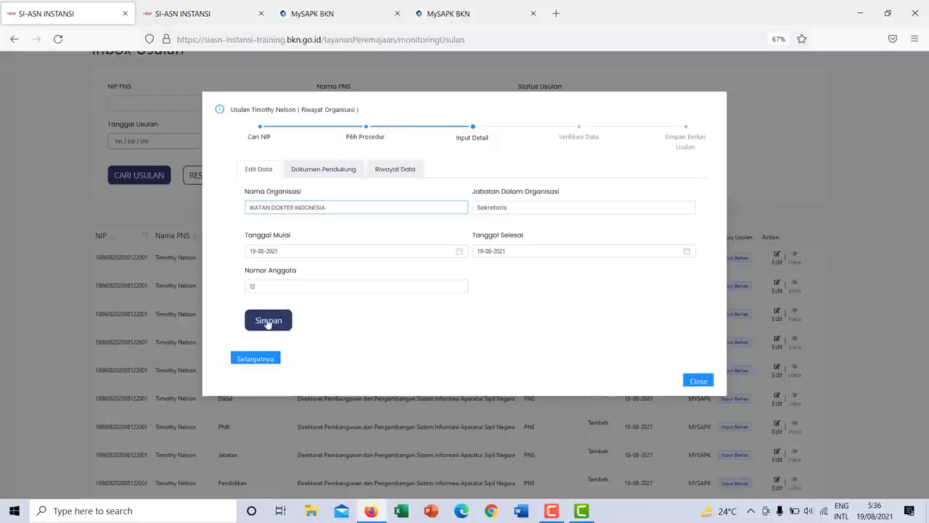
click(432, 302)
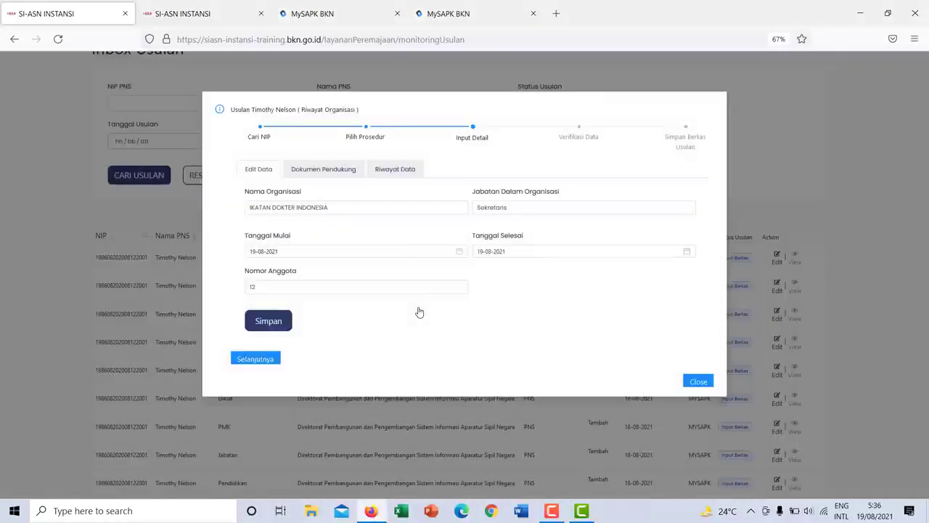
- Preview the Dok SK Organisasi supporting document, rotate it left and back right, and collapse the preview
click(323, 169)
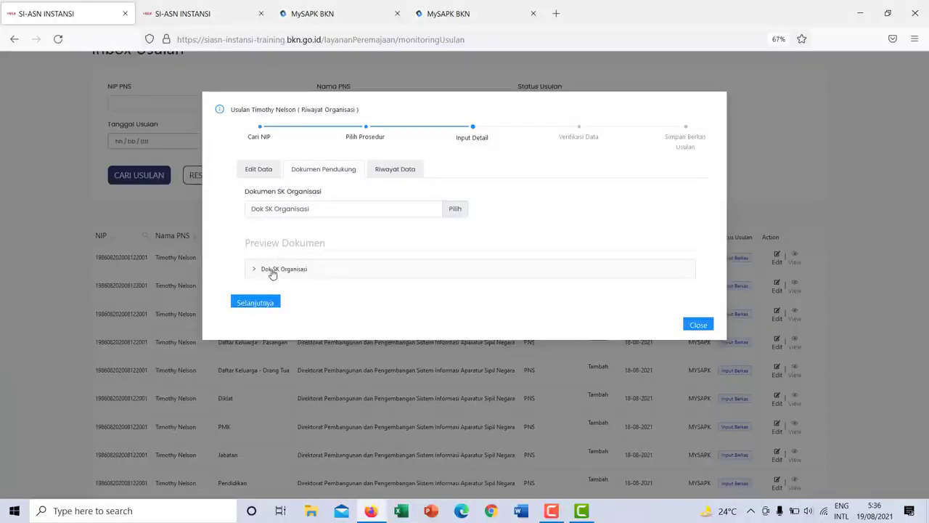
click(273, 270)
scroll(331, 286, down, 3)
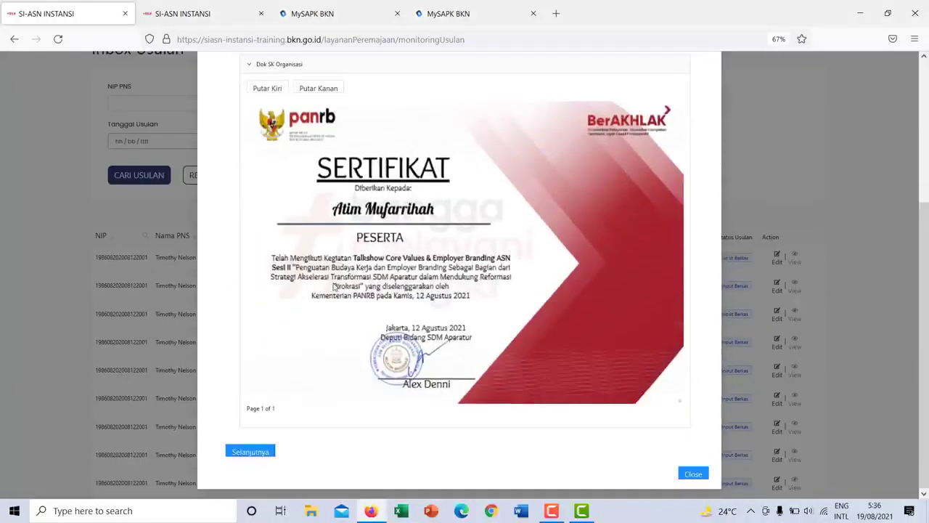
scroll(334, 287, up, 3)
scroll(335, 287, up, 1)
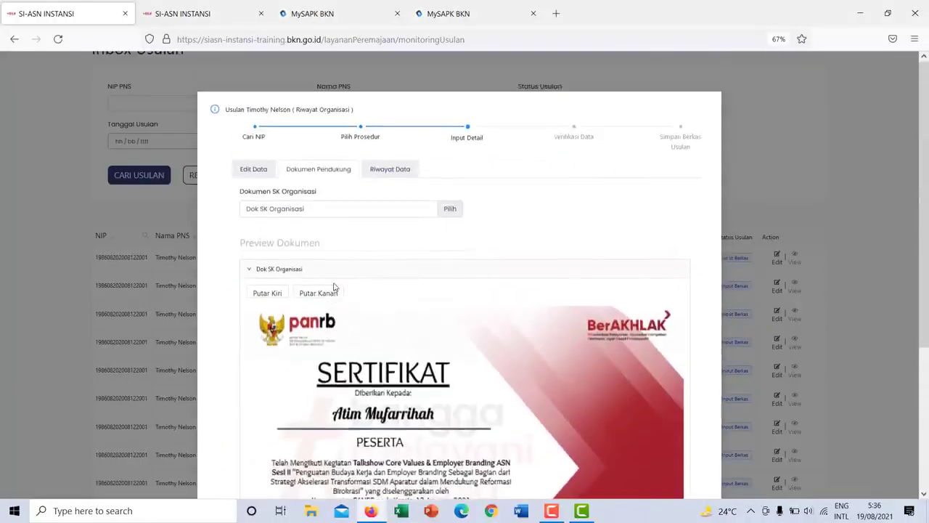
click(270, 292)
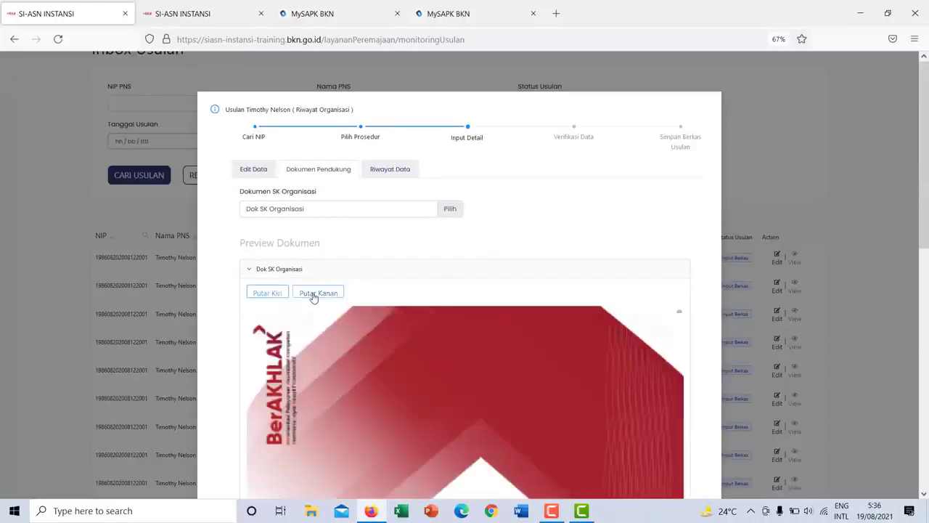
click(314, 294)
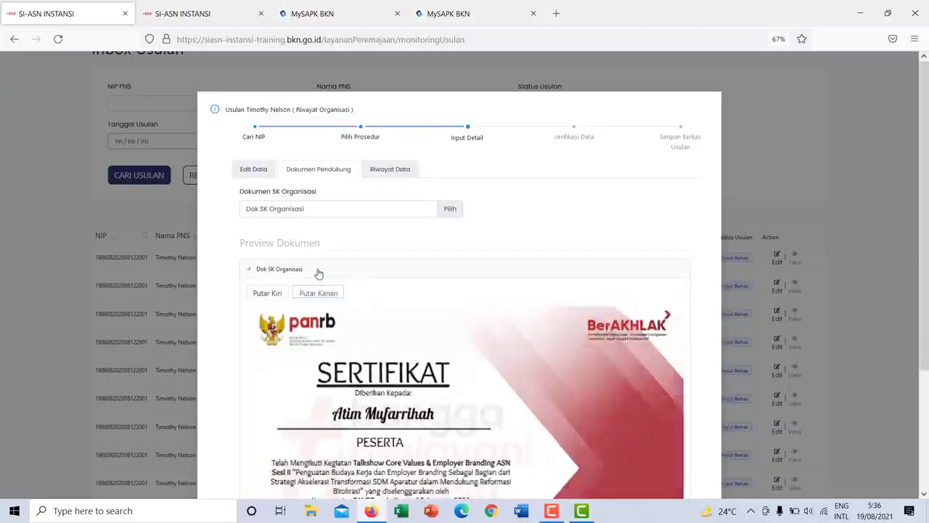
click(318, 272)
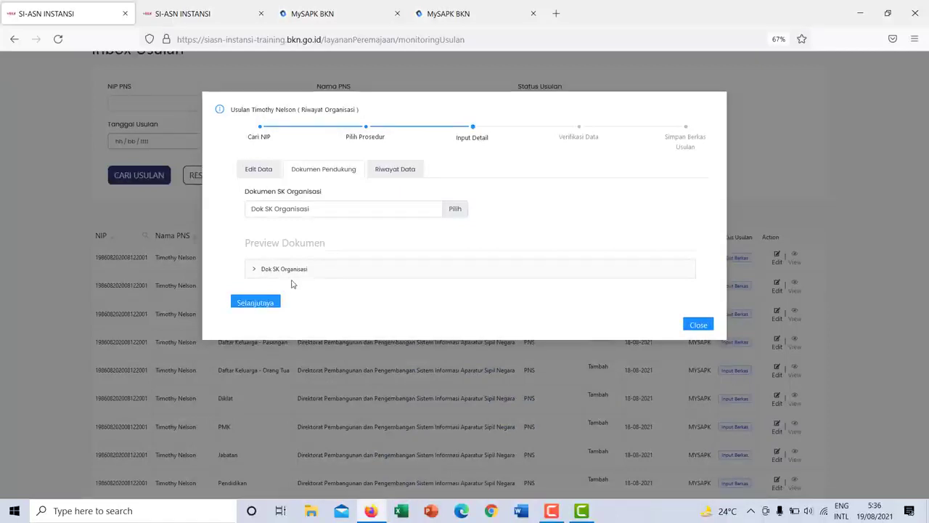
click(318, 213)
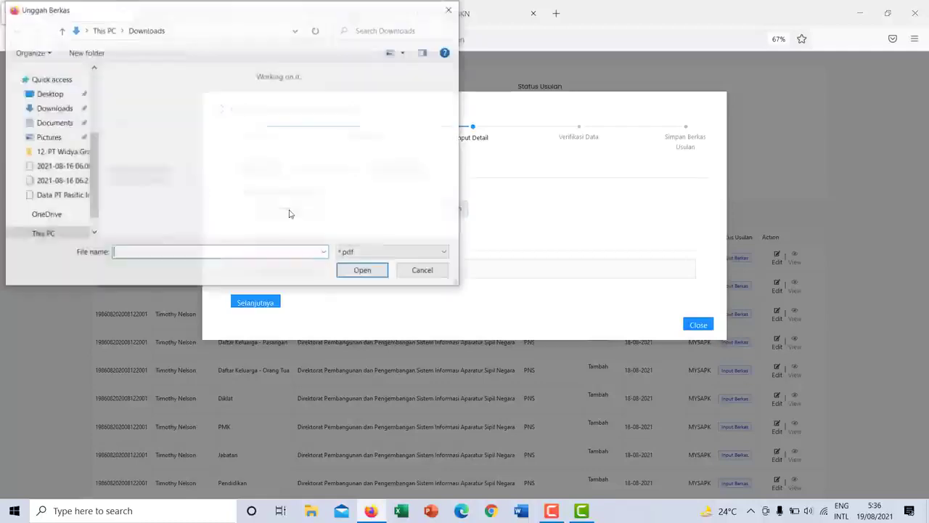
click(421, 270)
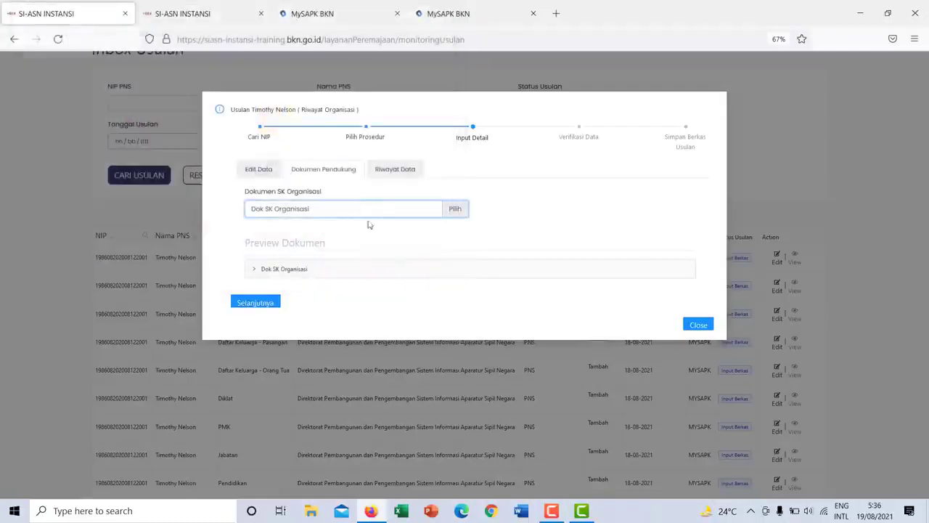
click(333, 215)
scroll(324, 177, down, 5)
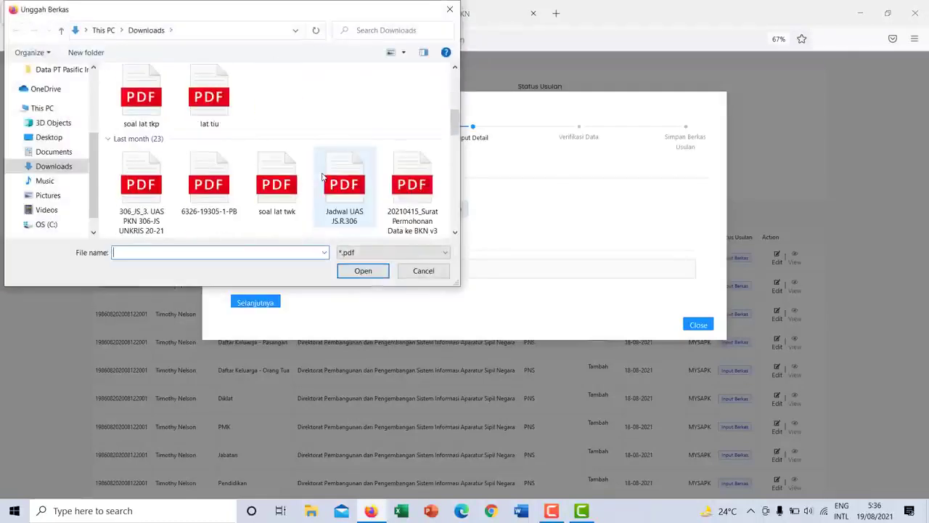
scroll(323, 177, up, 3)
scroll(320, 177, up, 3)
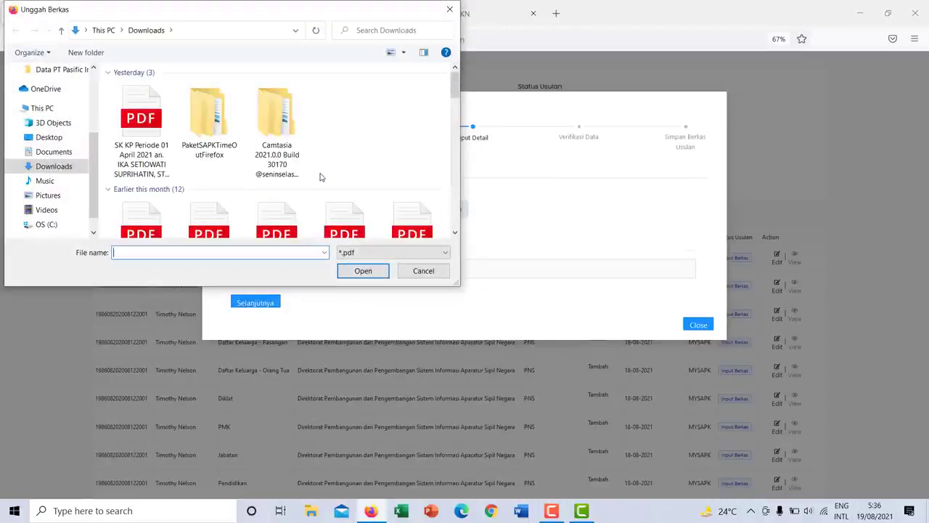
click(140, 218)
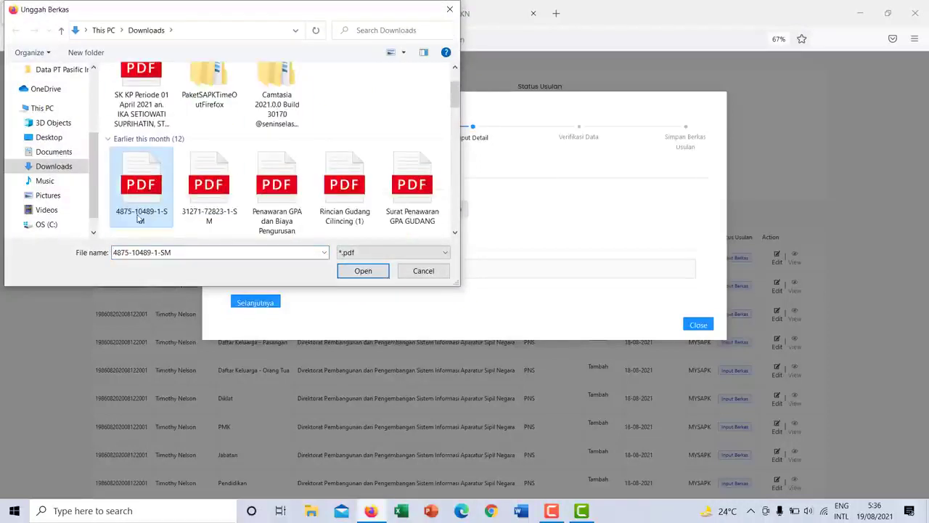
click(423, 275)
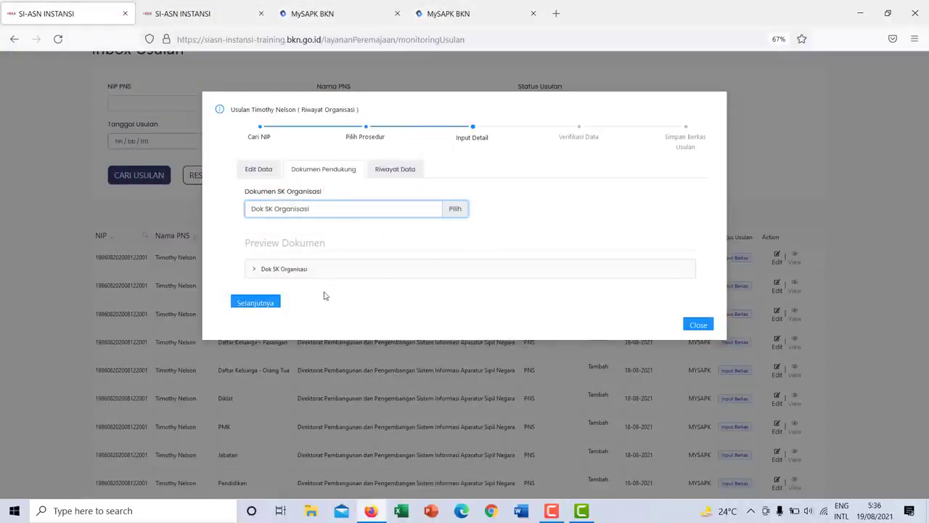
- Check the Organisasi proposal's Riwayat Data, then preview its SK Organisasi document under Verifikasi Data and advance to Simpan Berkas Usulan
click(399, 175)
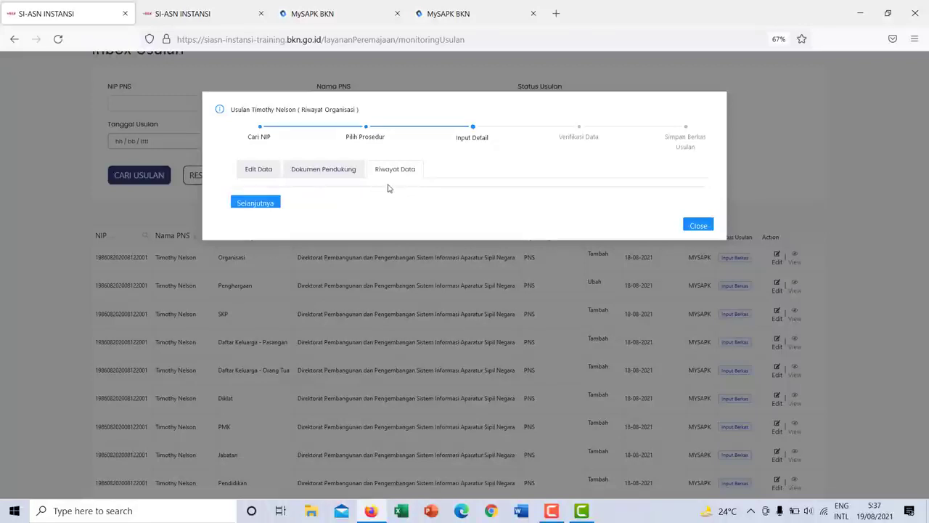
click(263, 206)
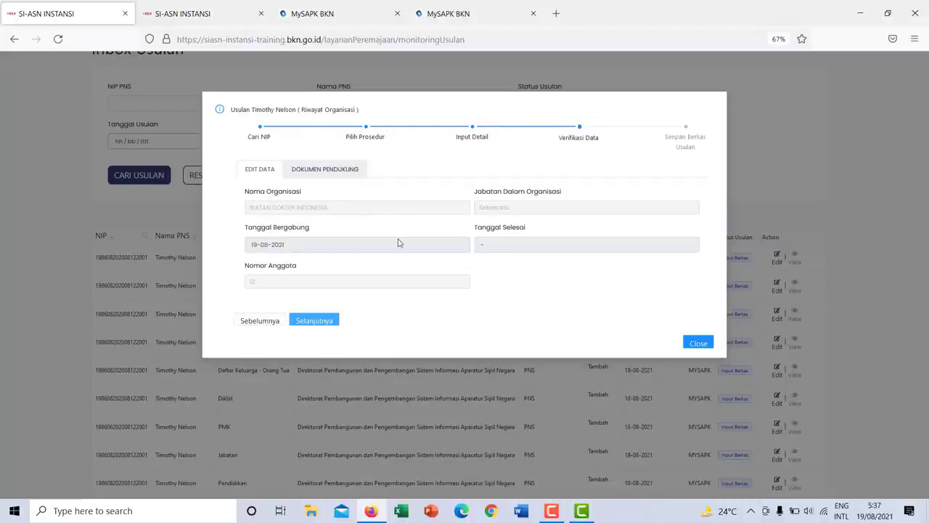
click(351, 174)
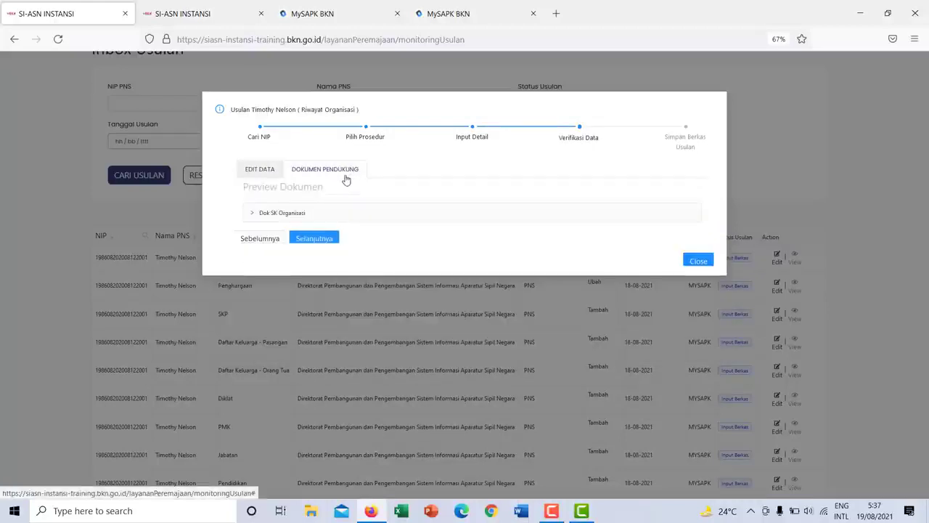
click(317, 212)
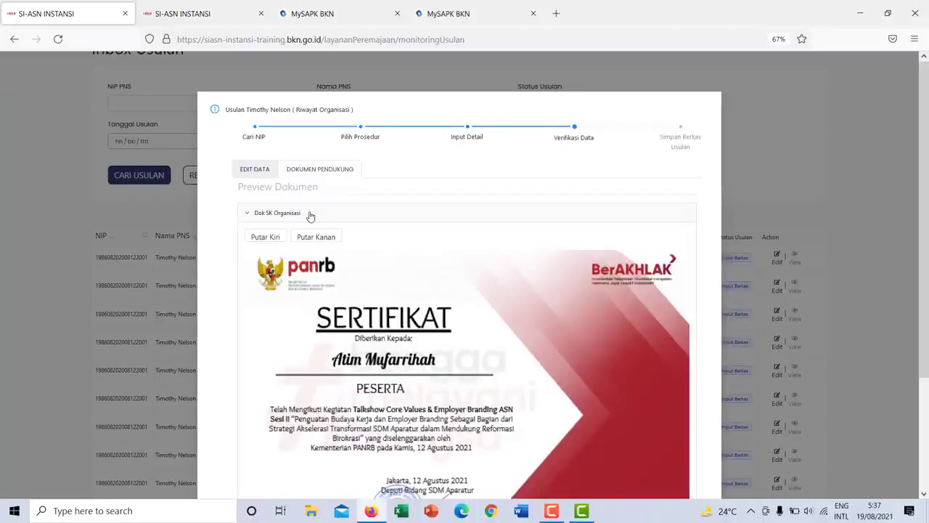
click(311, 213)
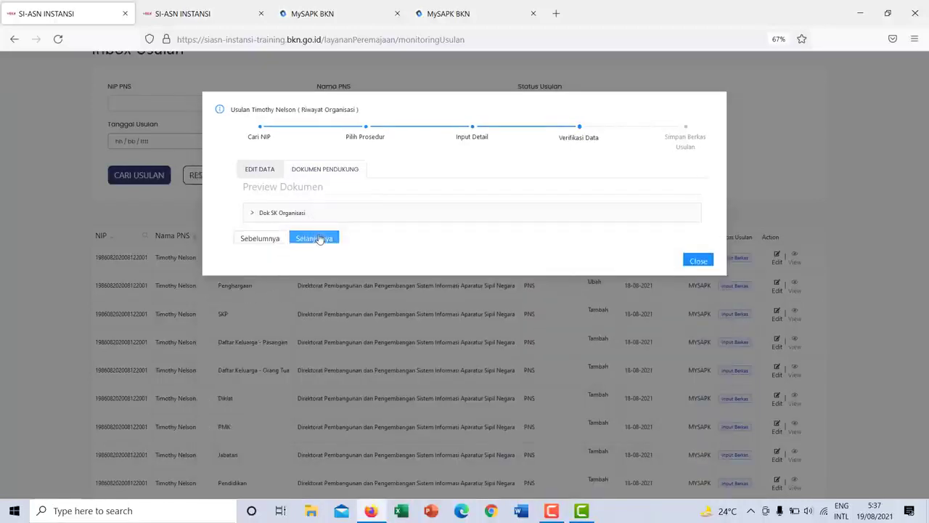
click(320, 239)
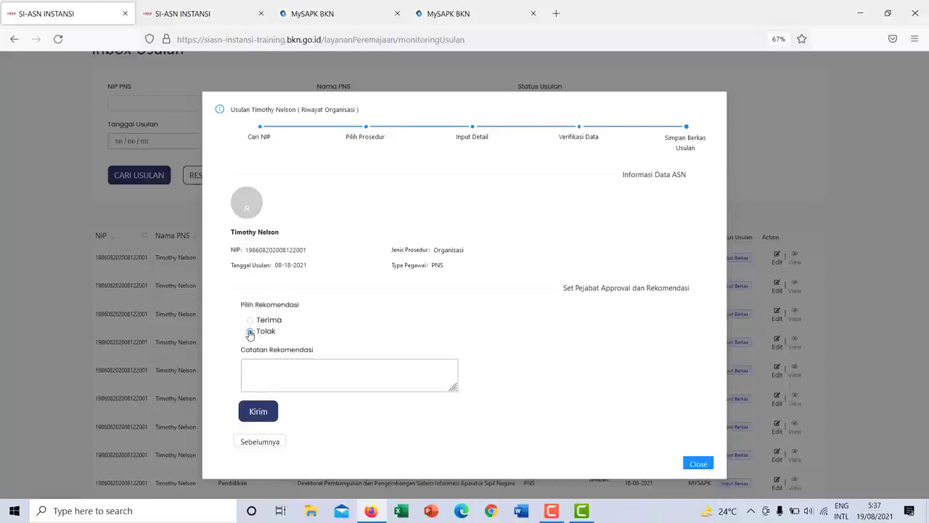
- Set the Organisasi proposal's recommendation to Terima, submit it without a note and confirm the save
click(267, 375)
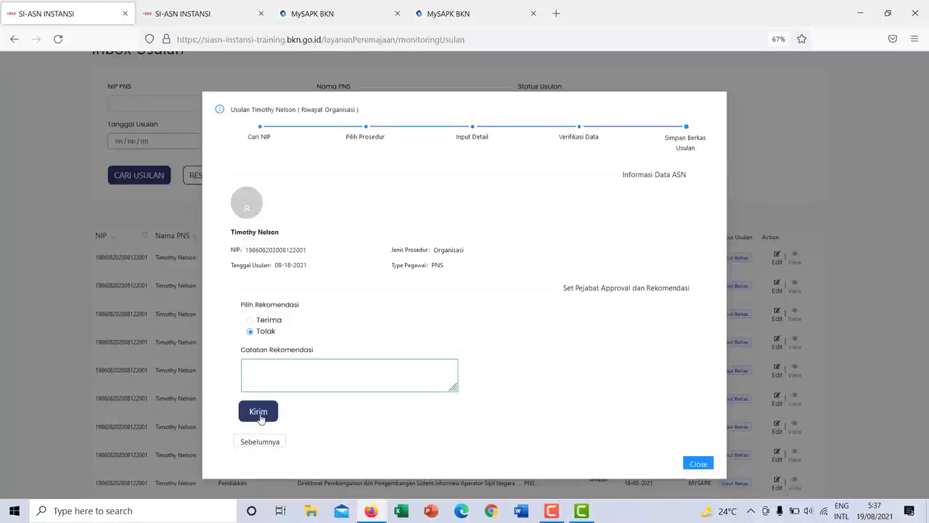
click(250, 321)
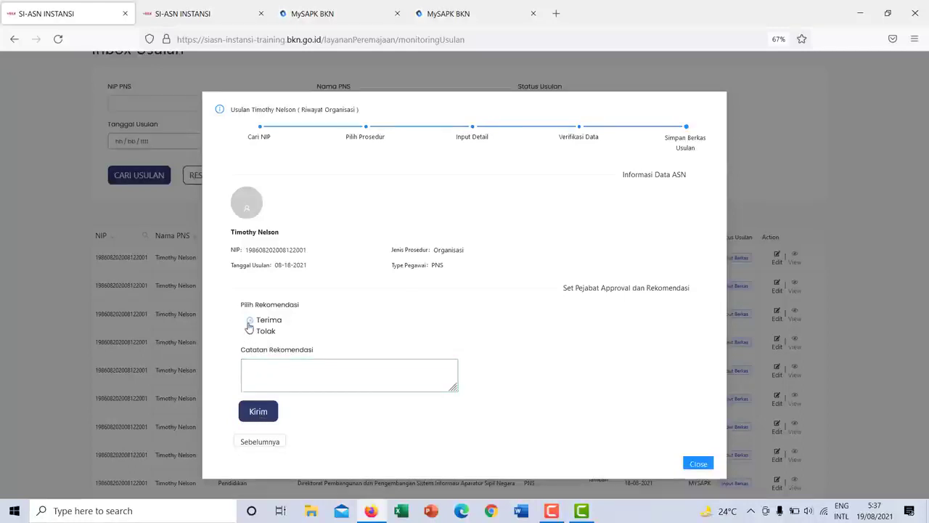
click(259, 412)
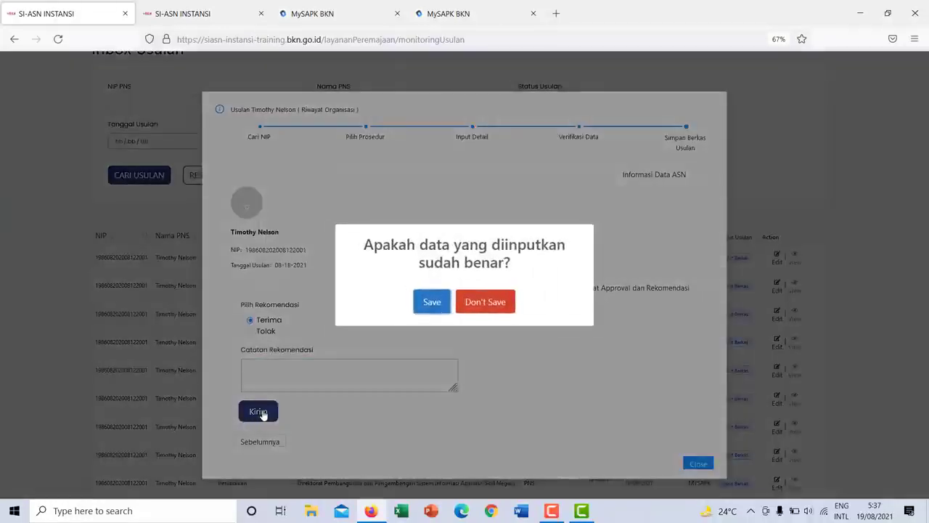
click(434, 305)
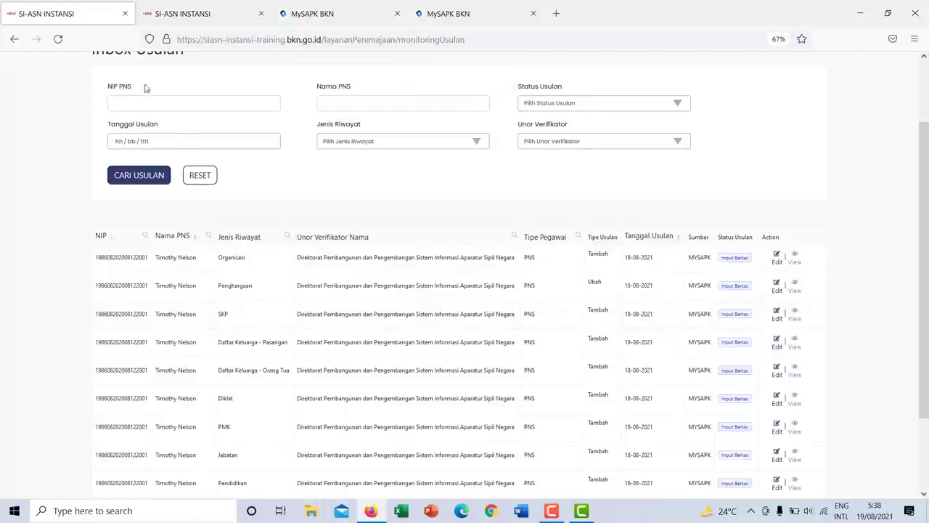
- Reload Inbox Usulan and check the Organisasi proposal's status in the refreshed submission history on the dev-mysapk MySAPK page
click(58, 39)
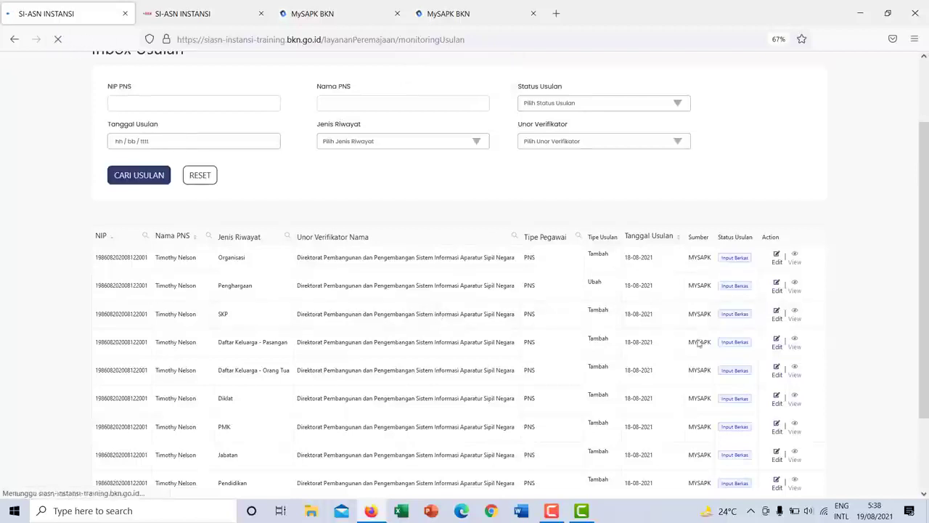
click(327, 24)
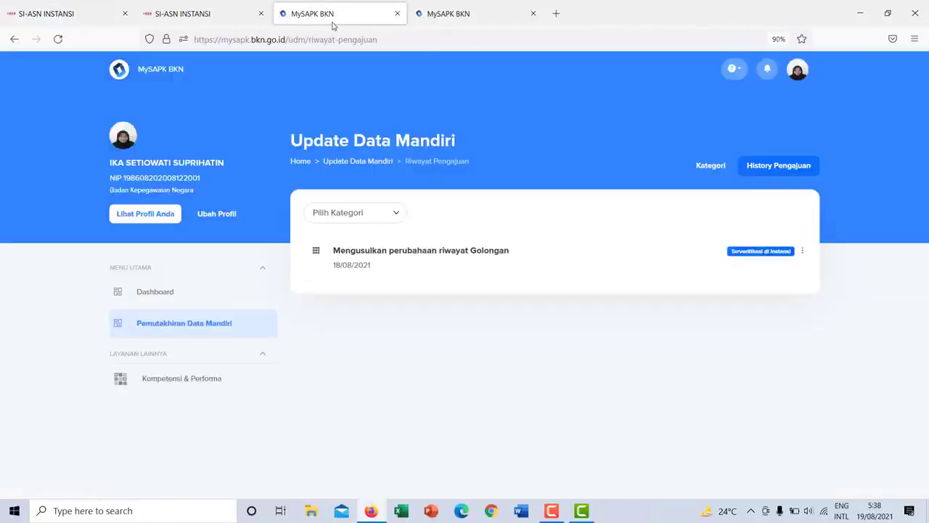
click(449, 19)
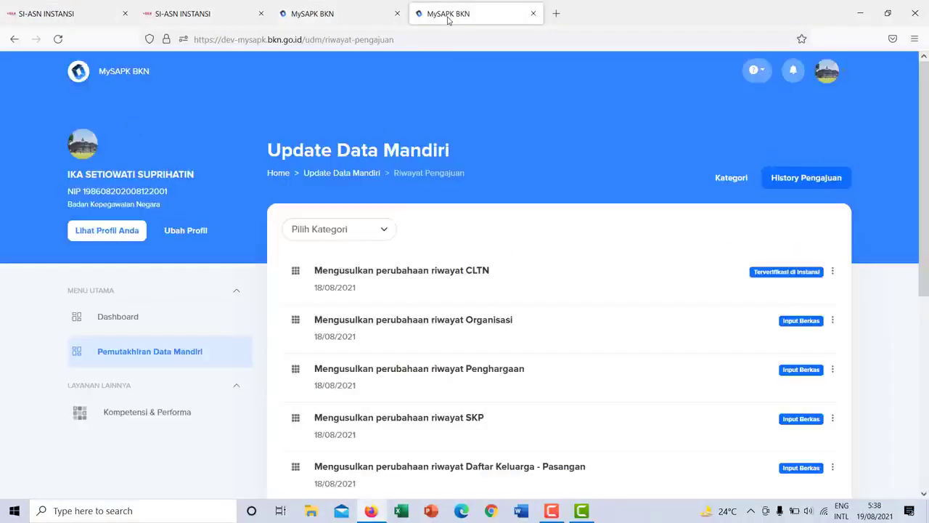
click(58, 39)
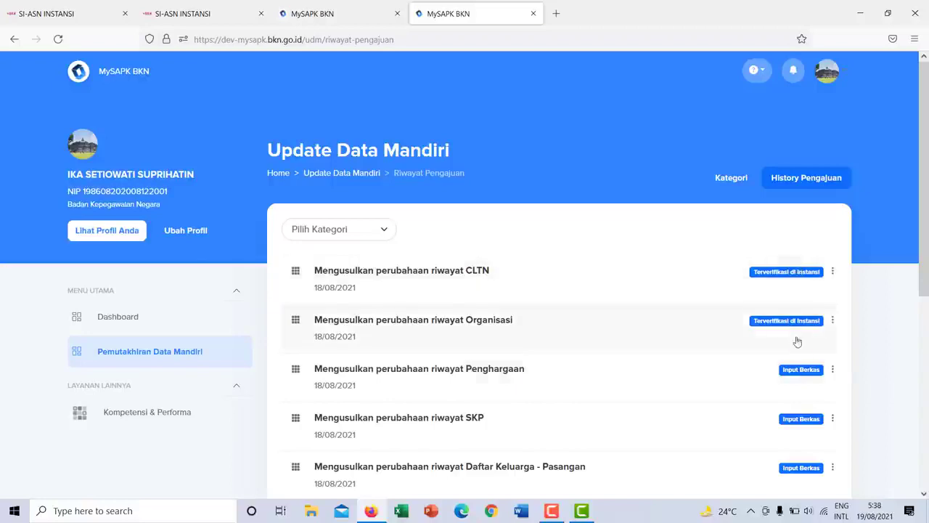
- Return to Inbox Usulan on the SIASN training site and open the Diklat proposal of type Tambah for editing
click(11, 12)
scroll(445, 317, down, 1)
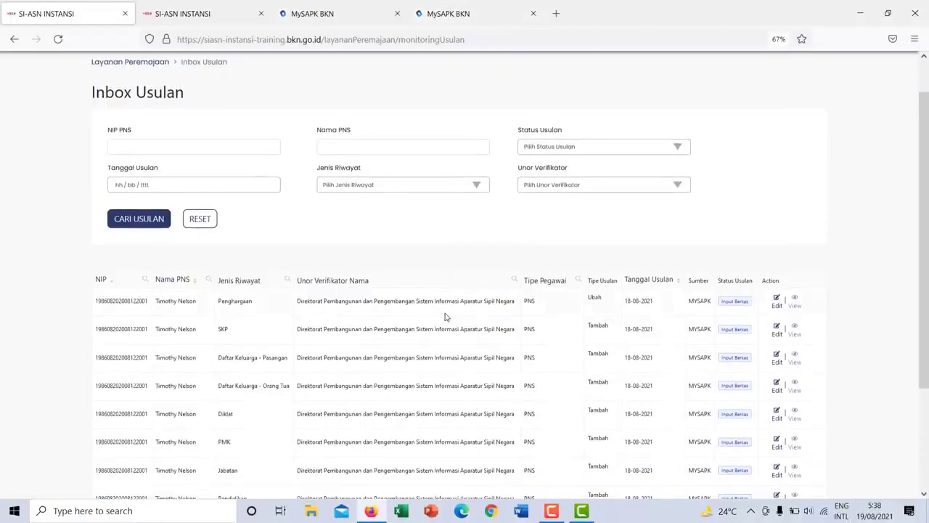
scroll(445, 316, down, 2)
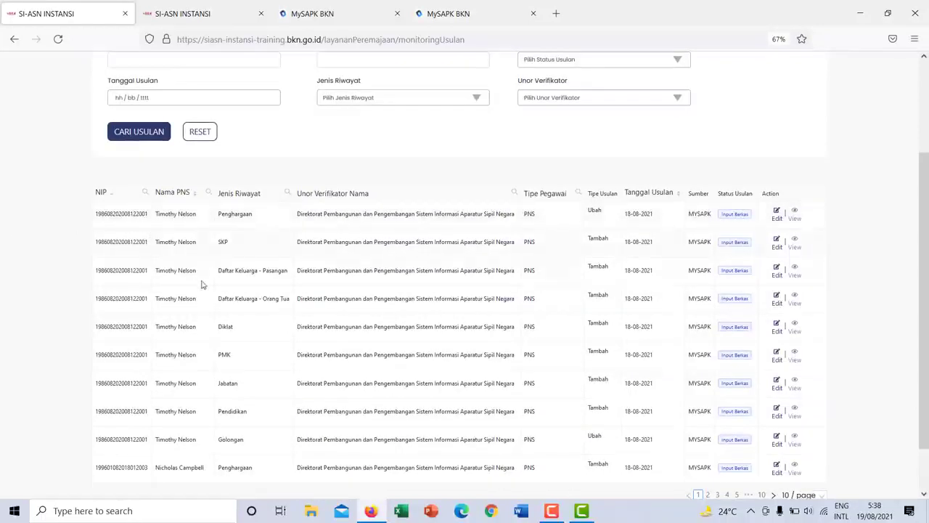
double_click(596, 324)
click(777, 324)
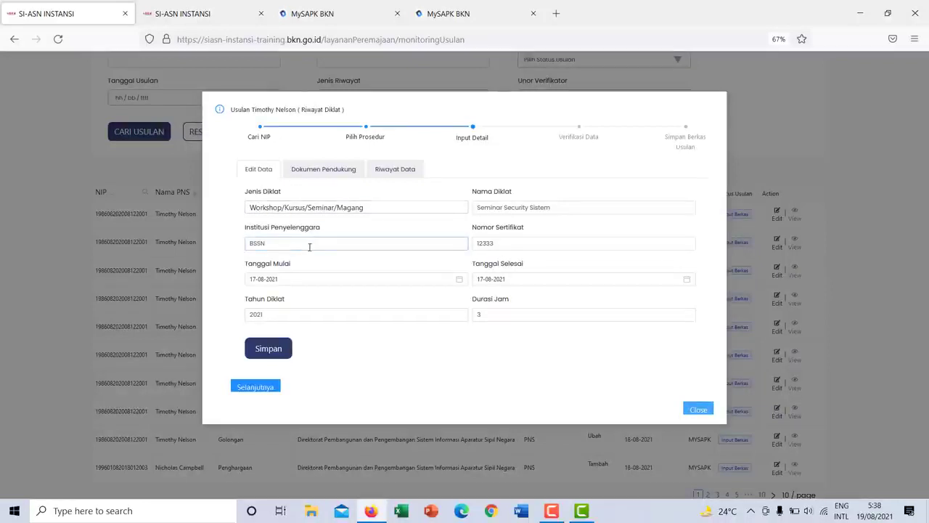
- Review the Diklat proposal's data fields, compare them with its Dok Sertifikat Diklat preview and look through the training entries in Riwayat Data
click(348, 243)
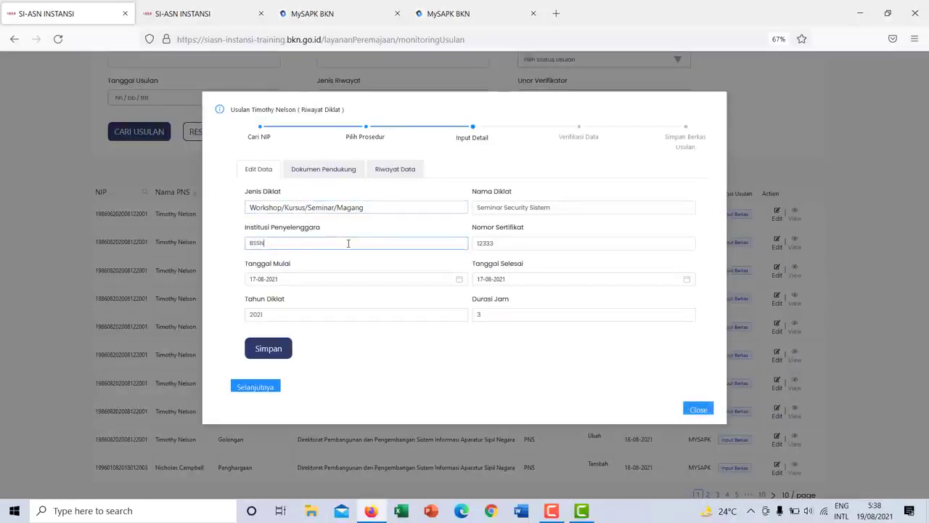
double_click(526, 243)
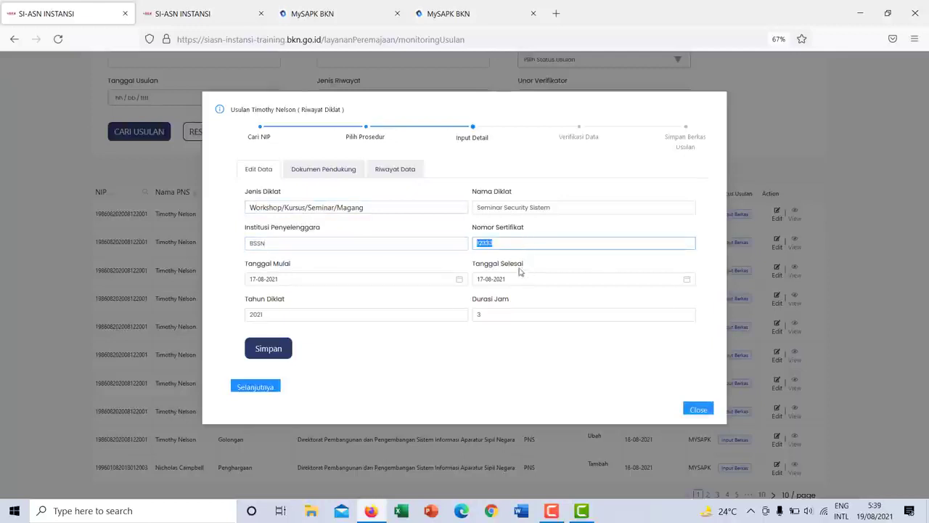
click(341, 171)
click(343, 269)
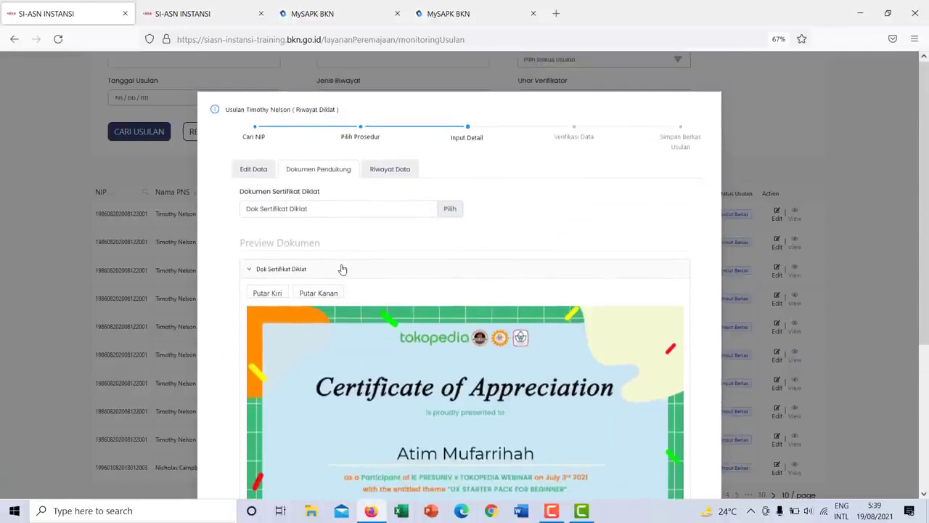
click(254, 170)
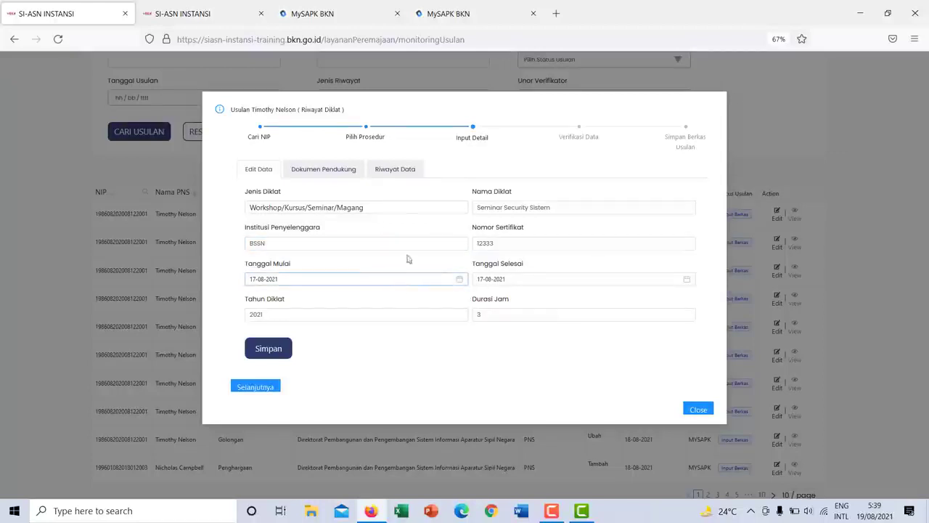
click(387, 171)
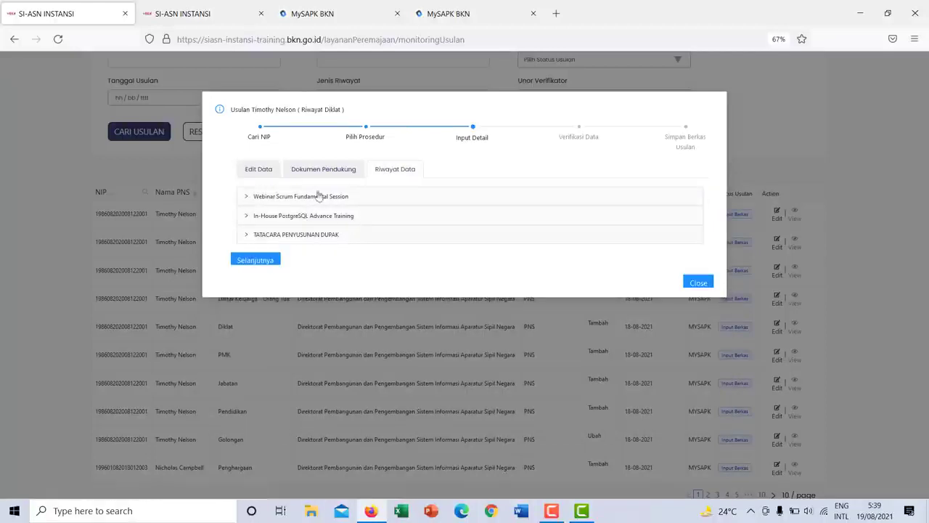
click(264, 176)
click(270, 206)
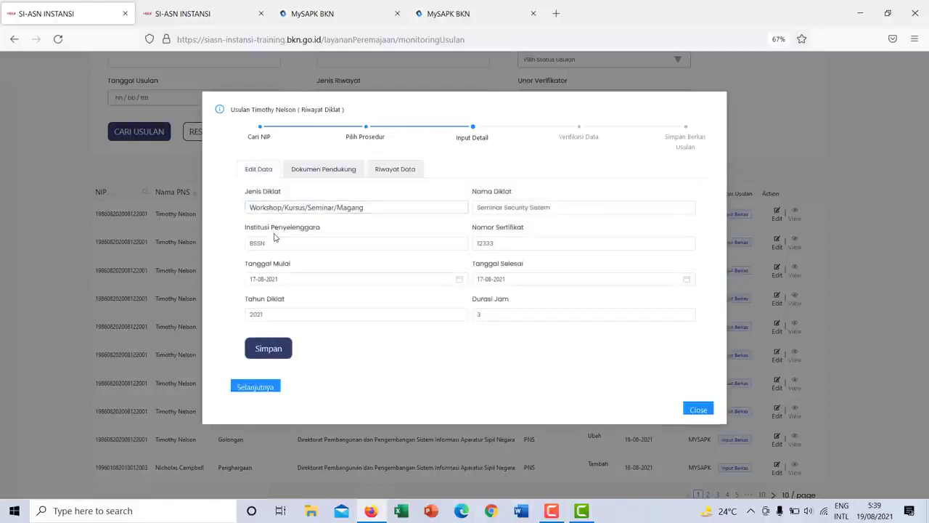
click(503, 209)
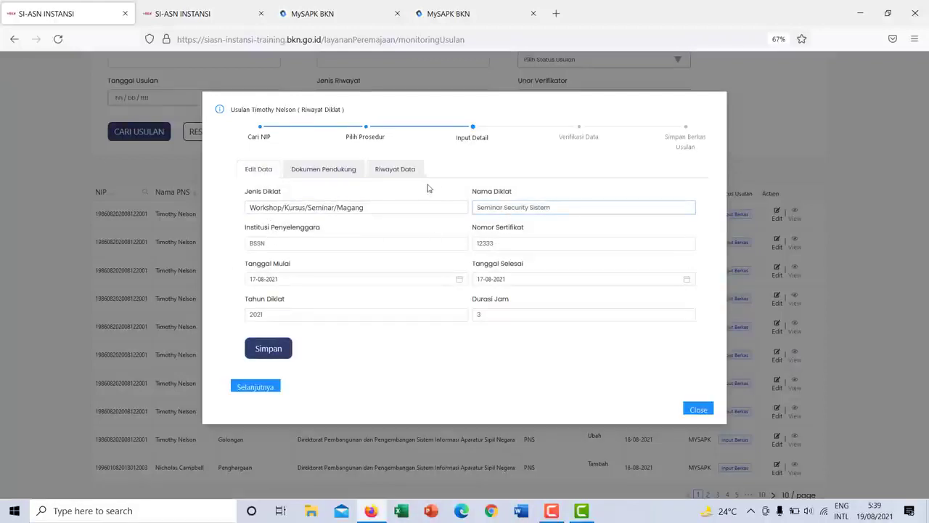
click(397, 172)
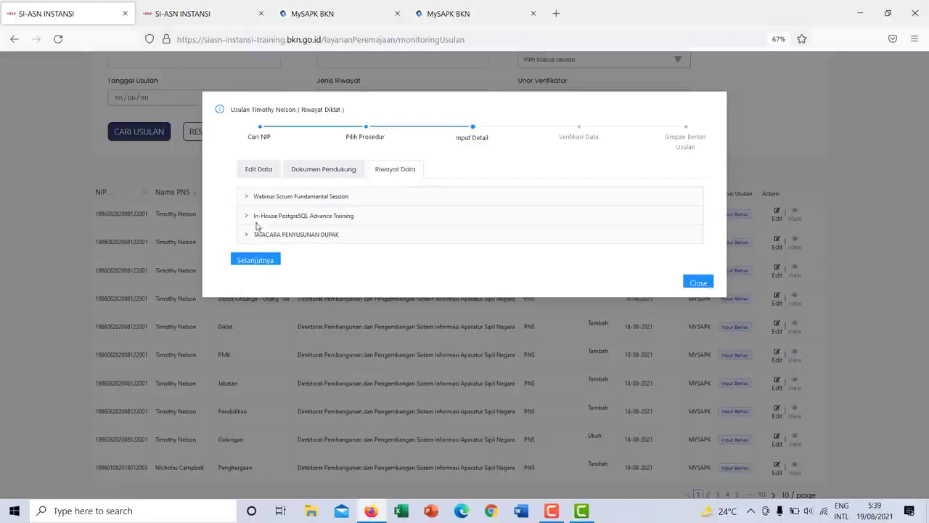
click(258, 171)
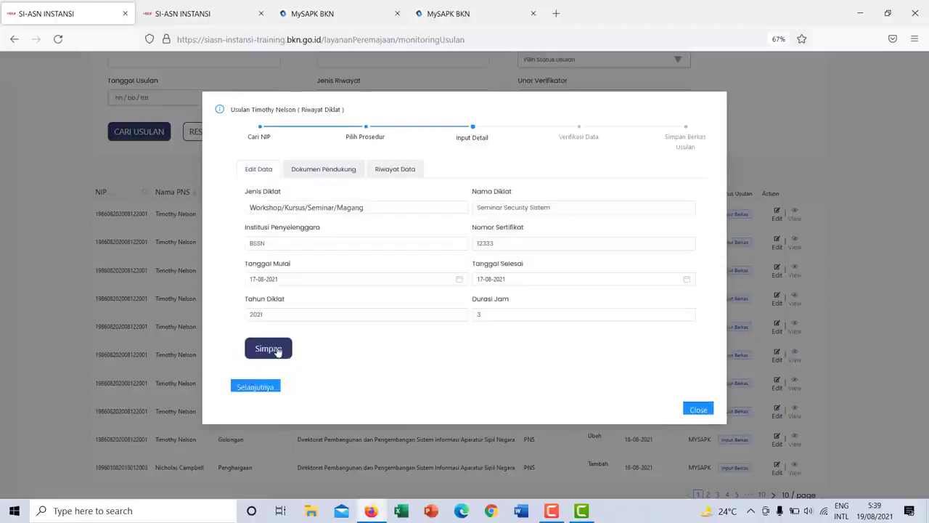
- Save the Diklat proposal's data, confirm that it is correct and continue to Verifikasi Data
click(300, 318)
click(270, 349)
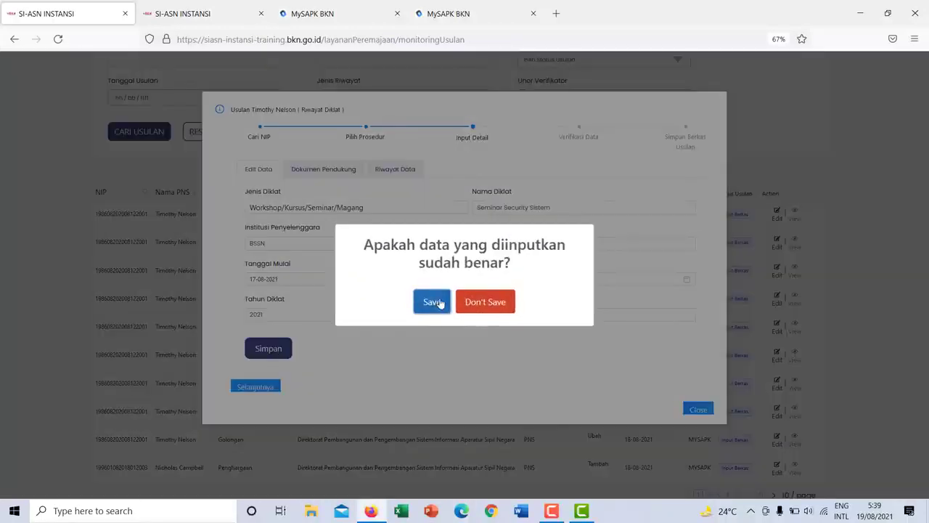
click(432, 302)
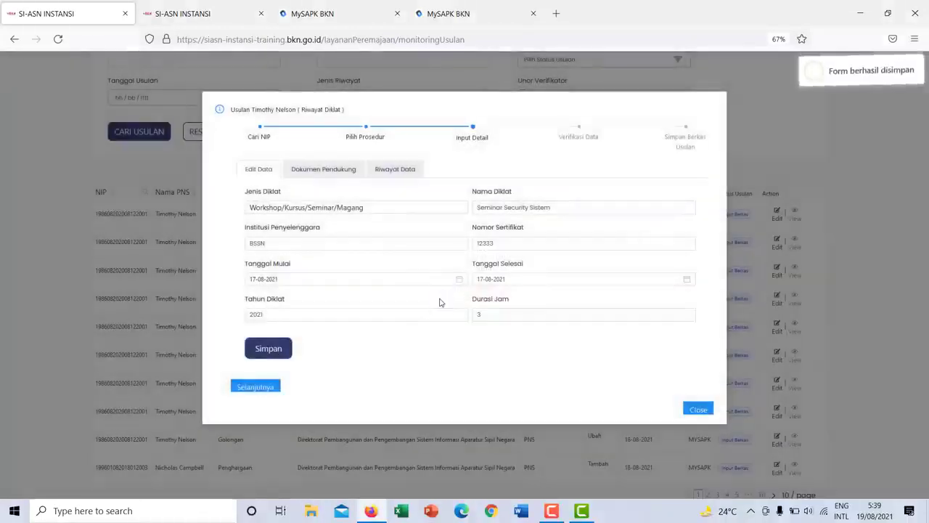
click(256, 387)
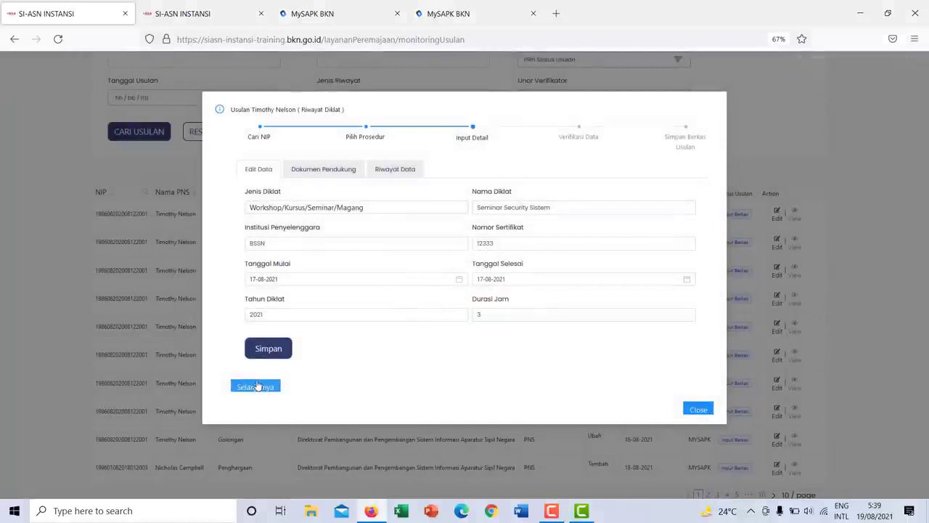
- Verify the Diklat proposal's Dok Sertifikat Diklat preview and data fields, and continue to Simpan Berkas Usulan
click(334, 172)
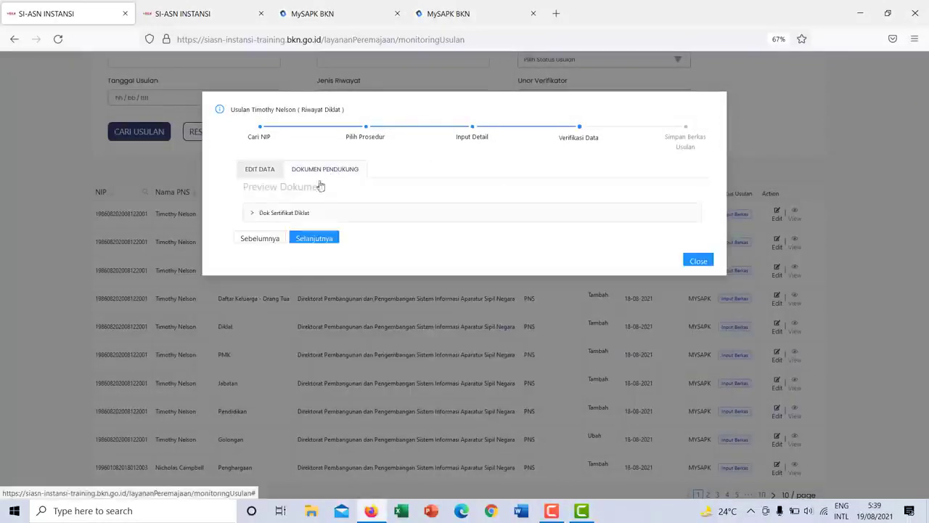
click(297, 211)
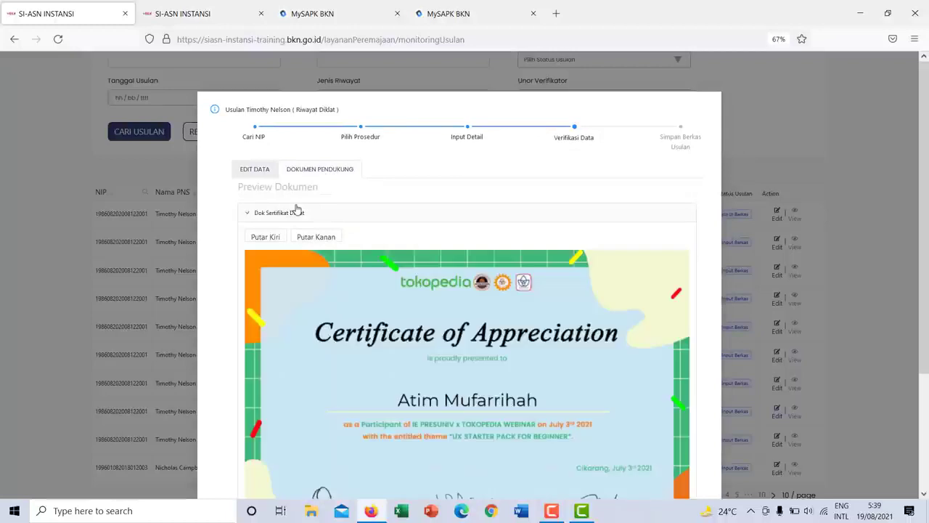
click(257, 168)
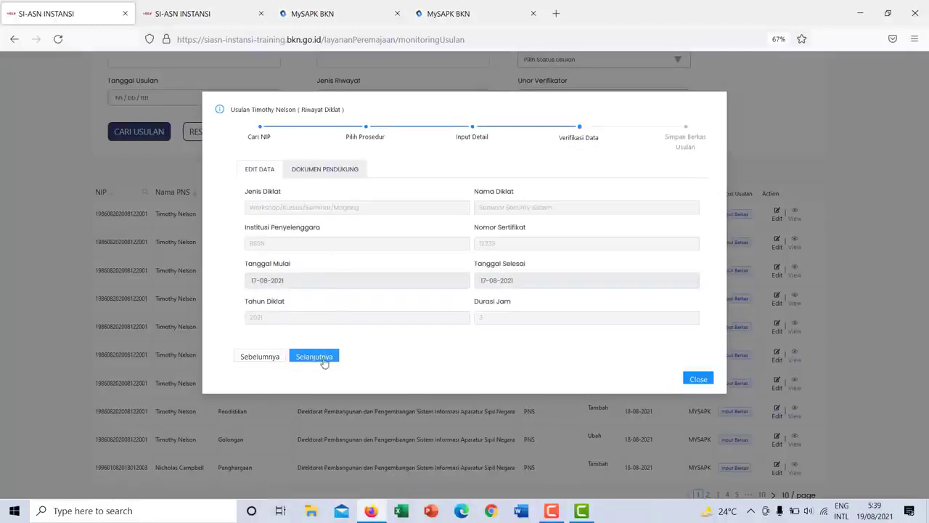
click(326, 356)
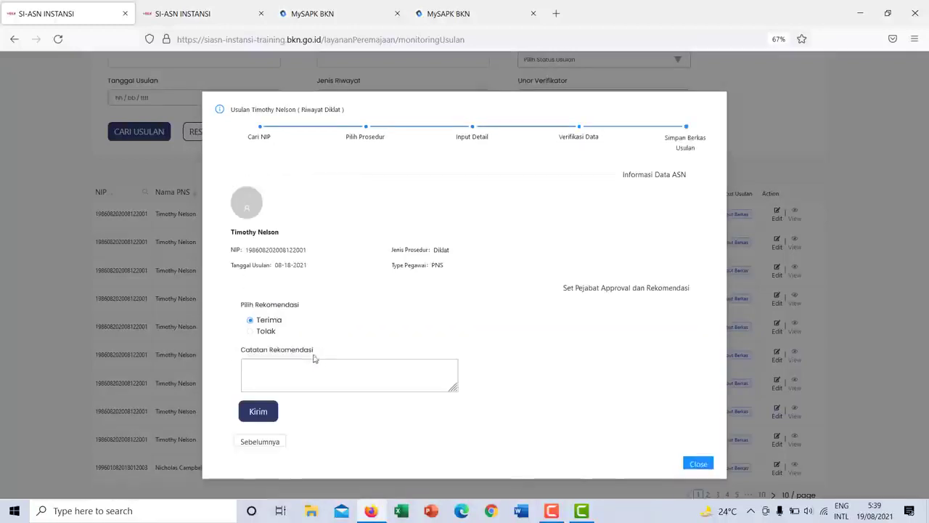
- Reject the Diklat proposal with Tolak and the recommendation note SERTIFIKAT TIDAK SESUAI, submit it and confirm saving
click(251, 333)
click(256, 361)
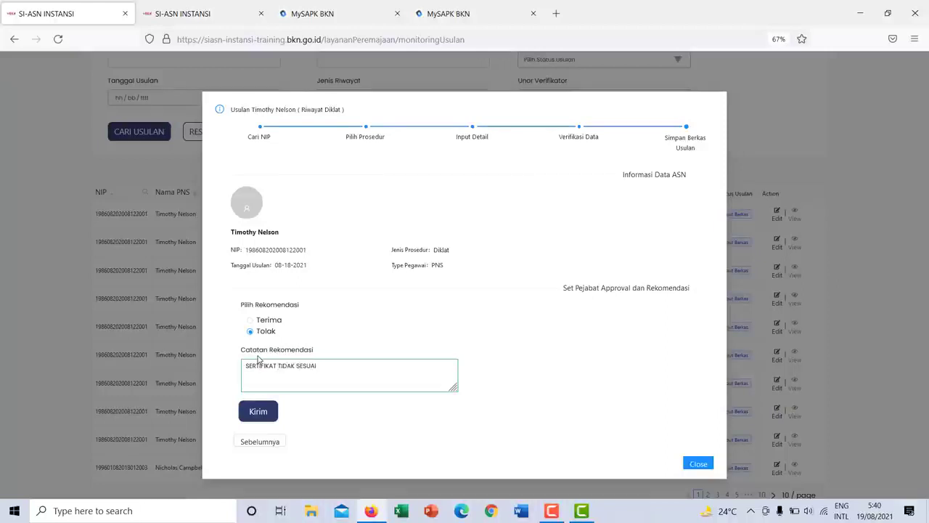
click(252, 411)
click(432, 304)
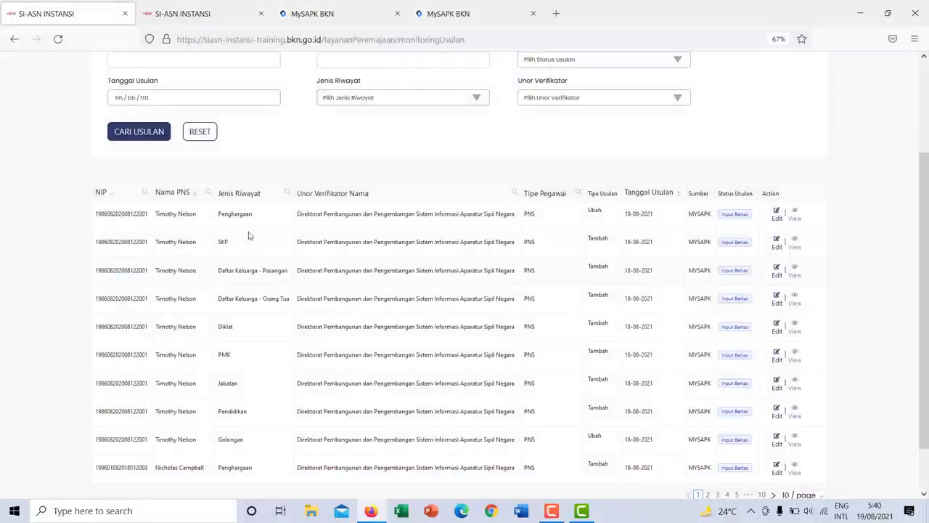
- Refresh the submission history on the dev-mysapk MySAPK page and check the Diklat proposal's status
click(453, 21)
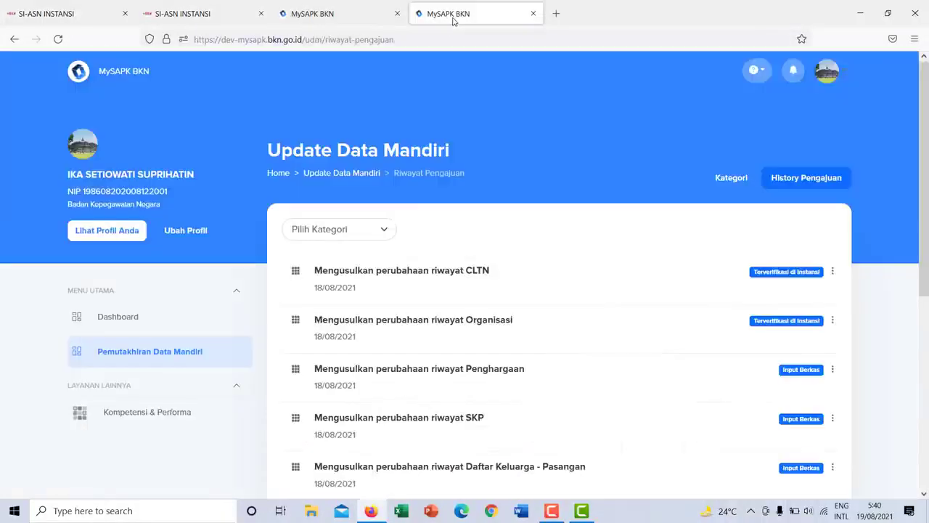
click(58, 38)
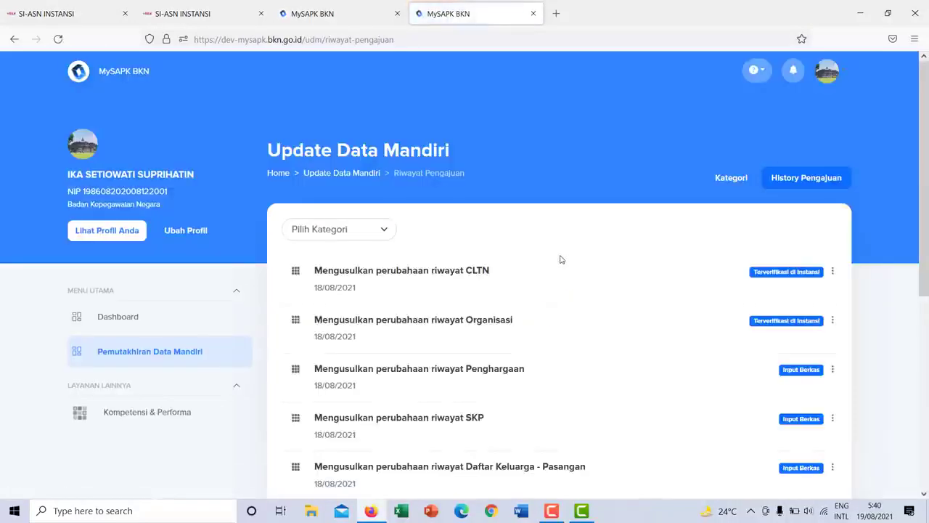
scroll(560, 259, down, 3)
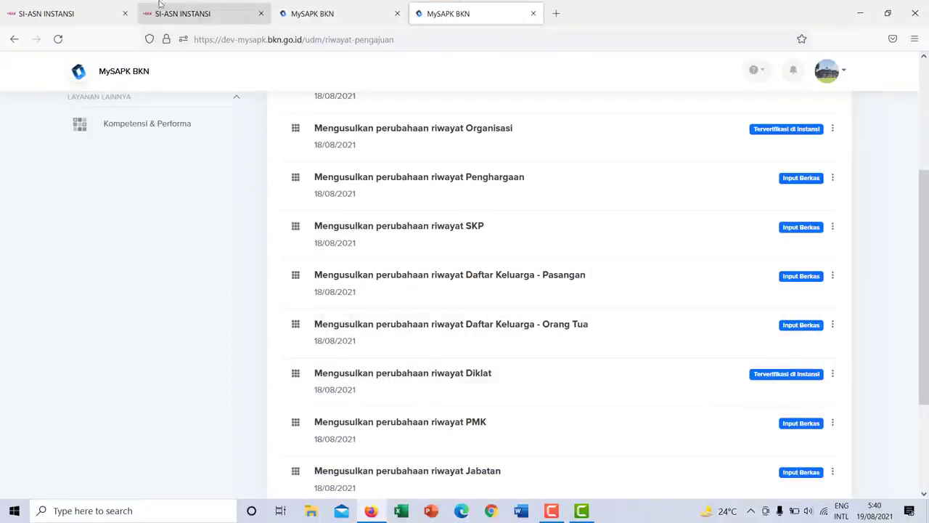
- Return to Inbox Usulan on the SIASN training site, open the Pendidikan proposal of type Tambah for editing and review its Riwayat Data
click(70, 13)
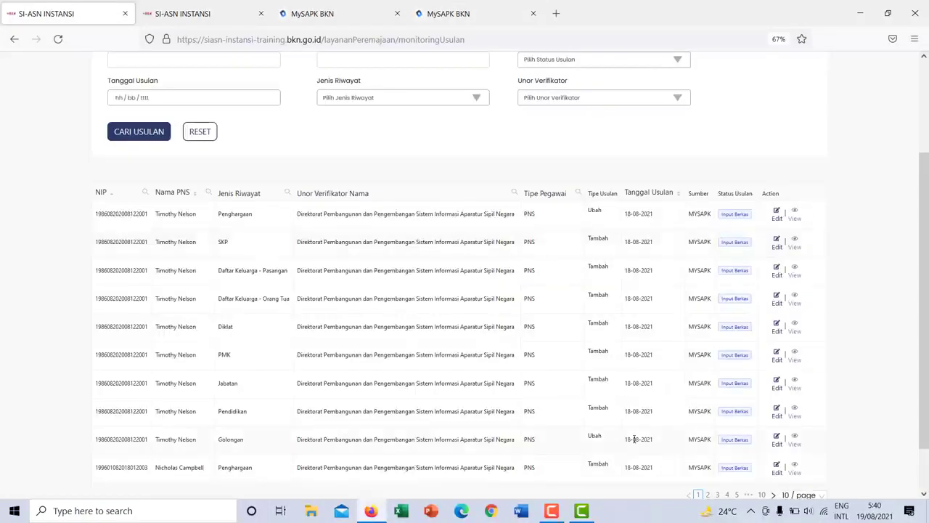
click(776, 411)
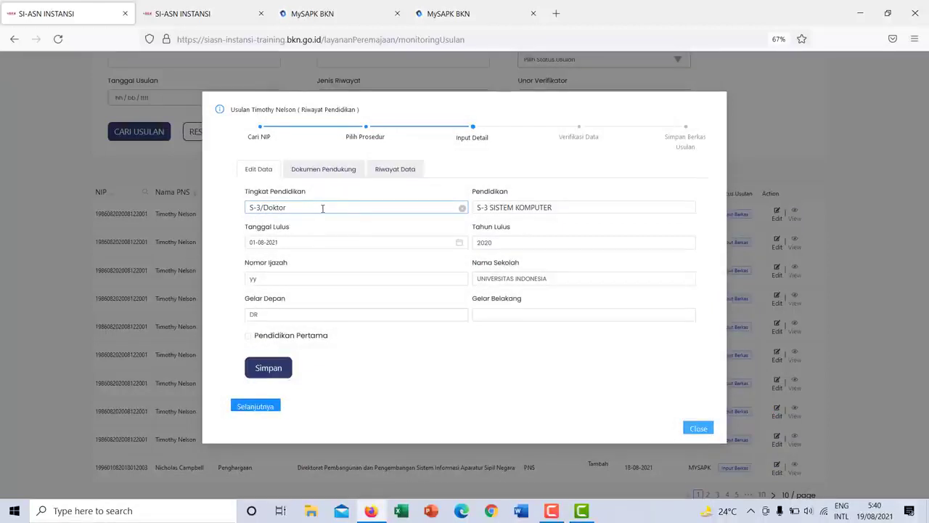
click(394, 171)
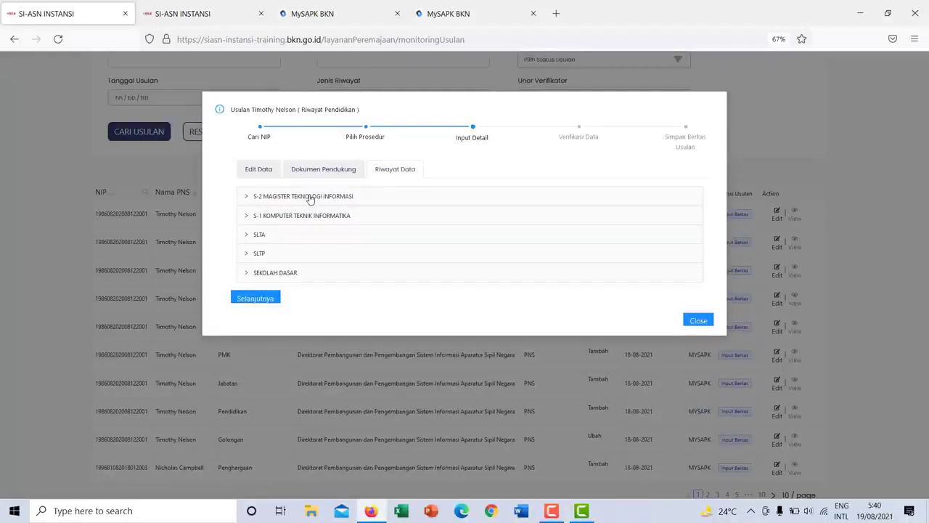
- Preview the Pendidikan proposal's Transkrip Nilai and Ijazah supporting documents, close both previews and return to the editable data fields
click(318, 171)
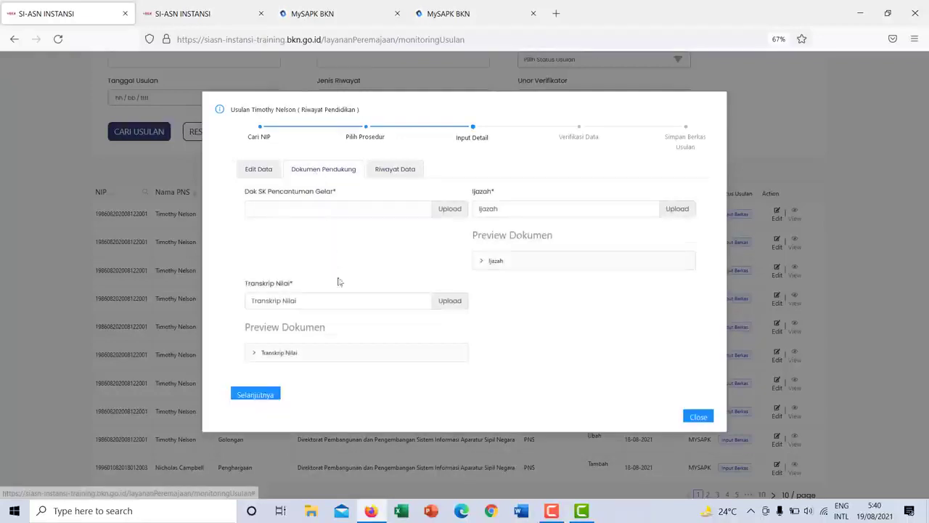
click(300, 354)
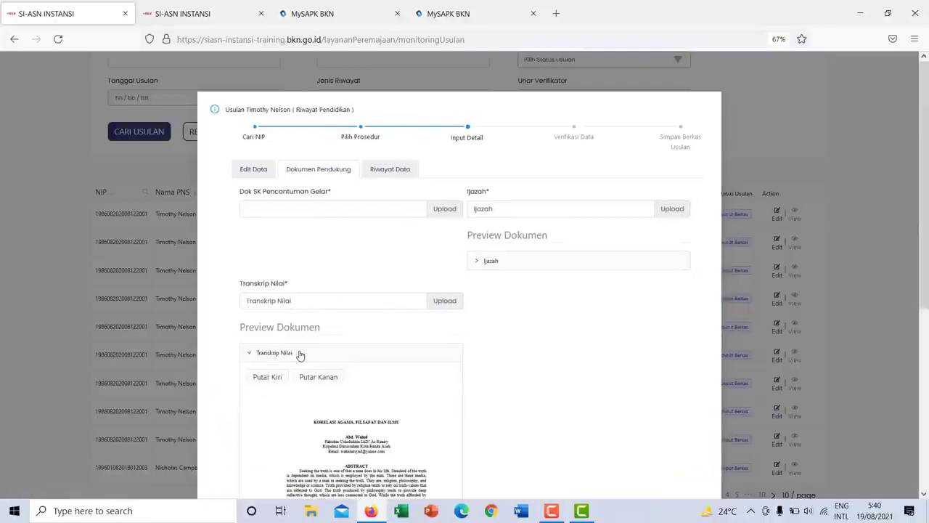
click(299, 354)
click(525, 268)
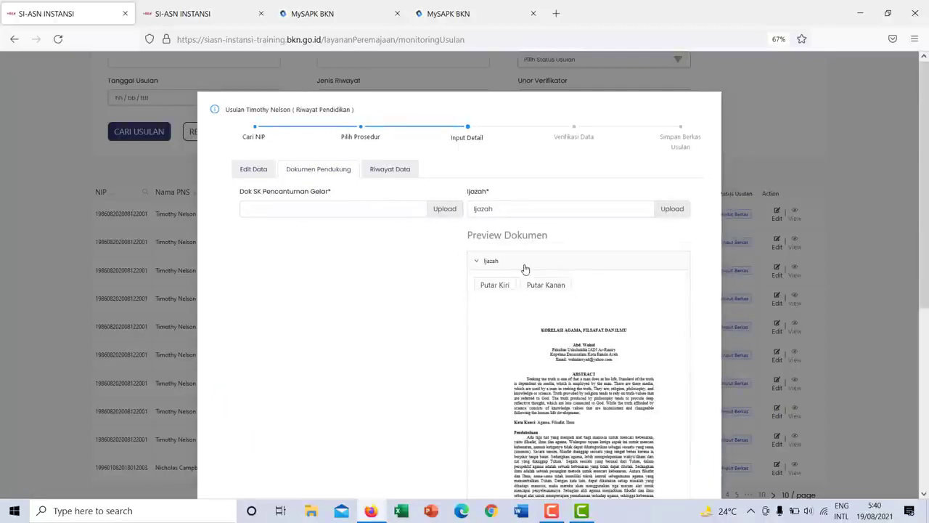
click(524, 265)
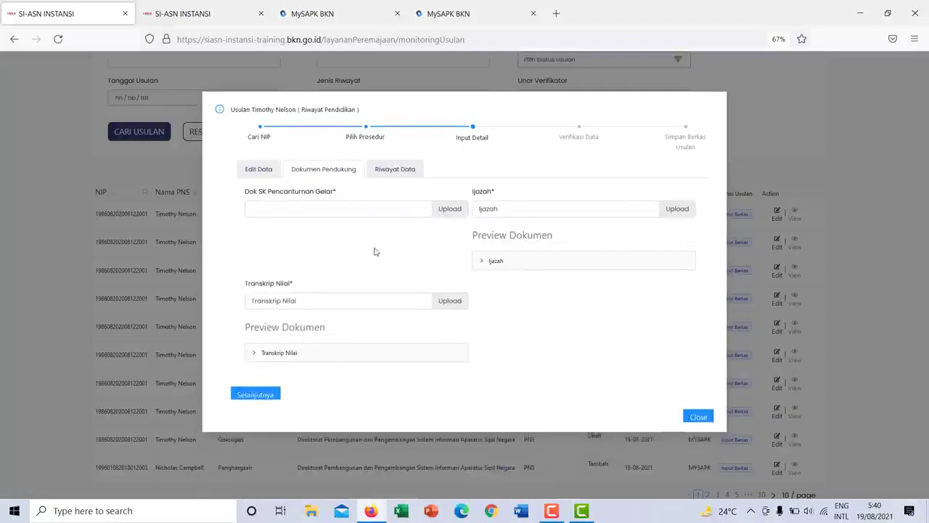
click(262, 175)
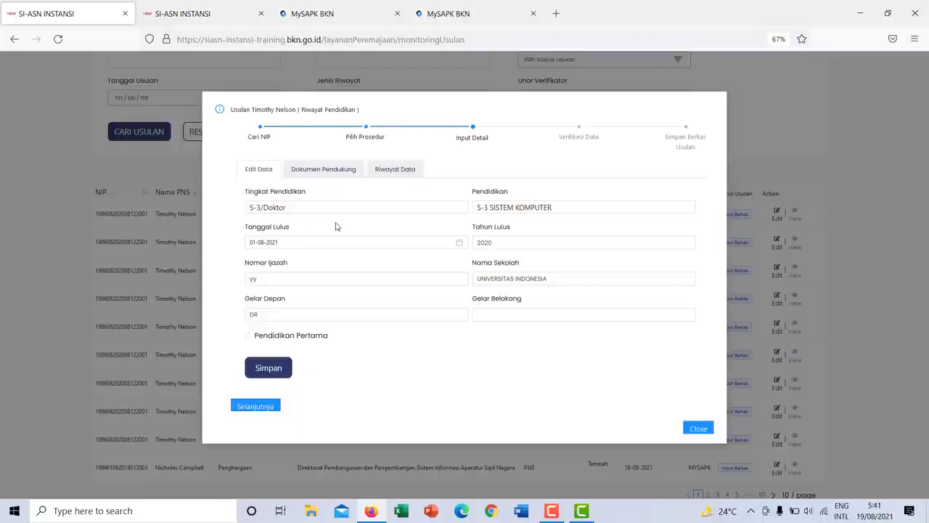
- Fill Gelar Belakang with "-", save the Pendidikan proposal's data, confirm that it is correct and continue to Verifikasi Data
click(269, 368)
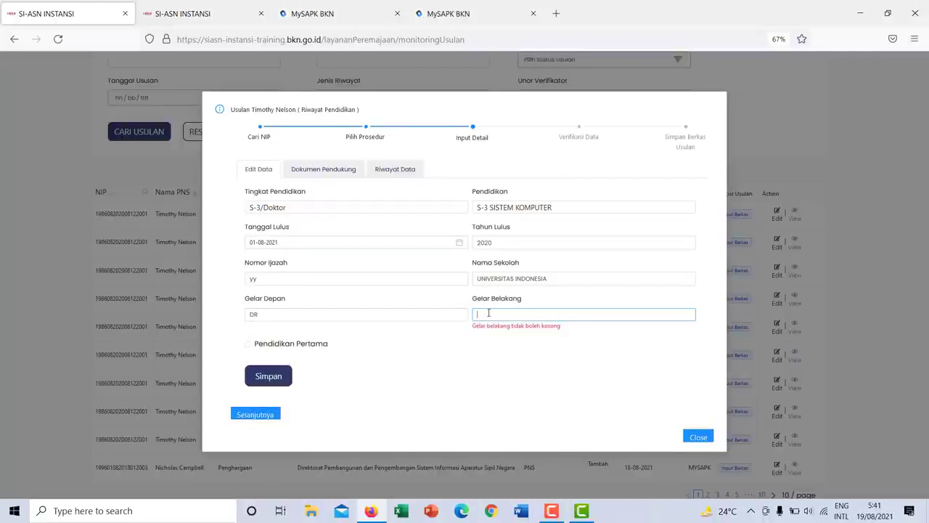
text(-)
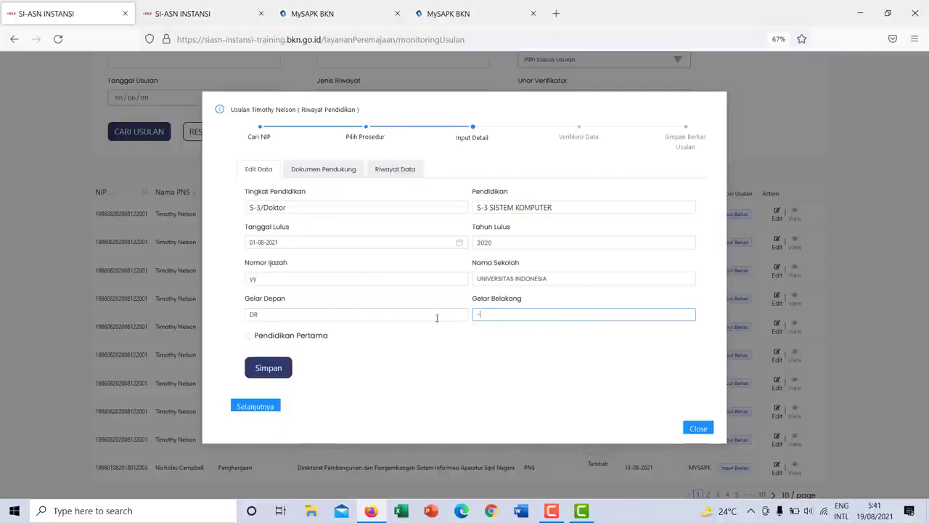
click(268, 368)
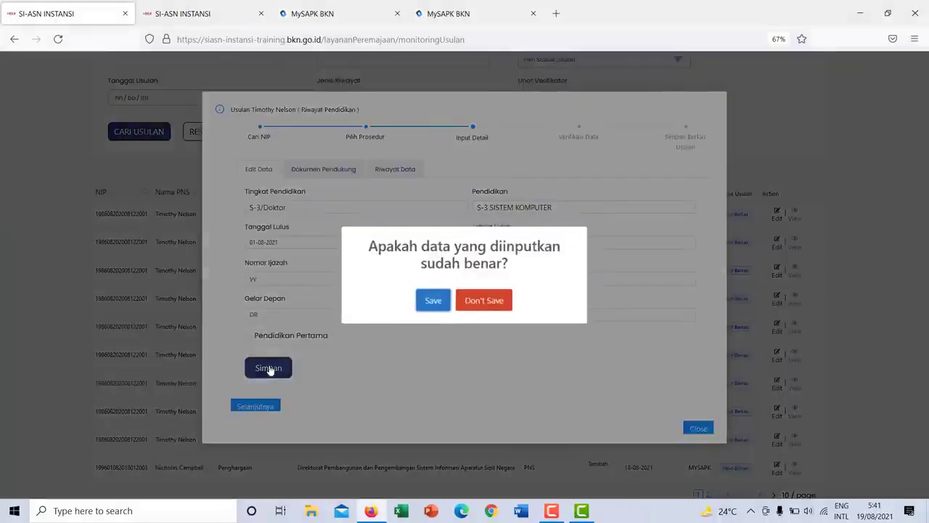
click(431, 299)
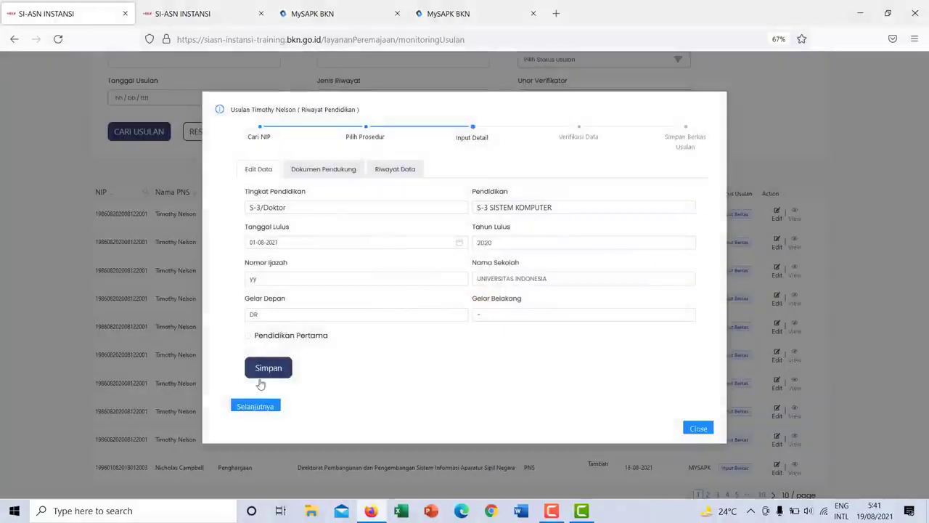
click(262, 406)
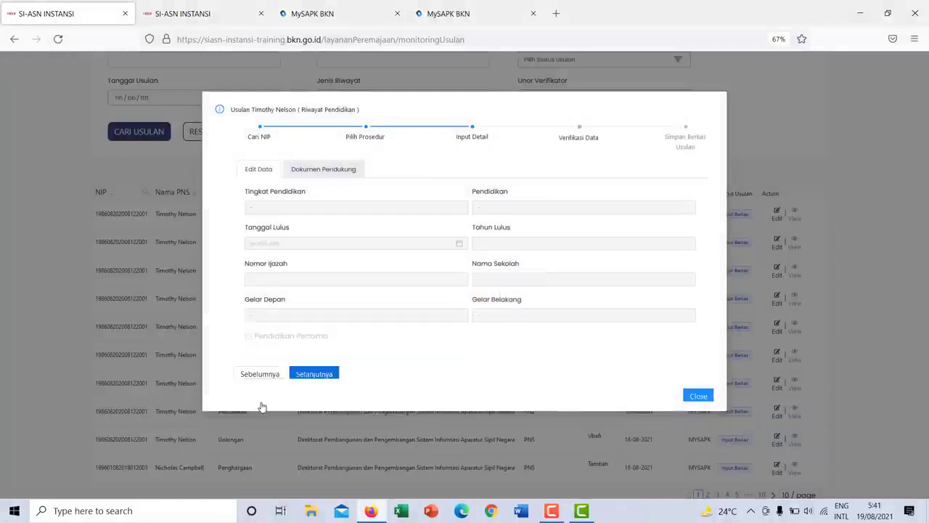
- Check the Pendidikan proposal's supporting documents and data fields in Verifikasi Data and continue to Simpan Berkas Usulan
click(310, 174)
click(266, 174)
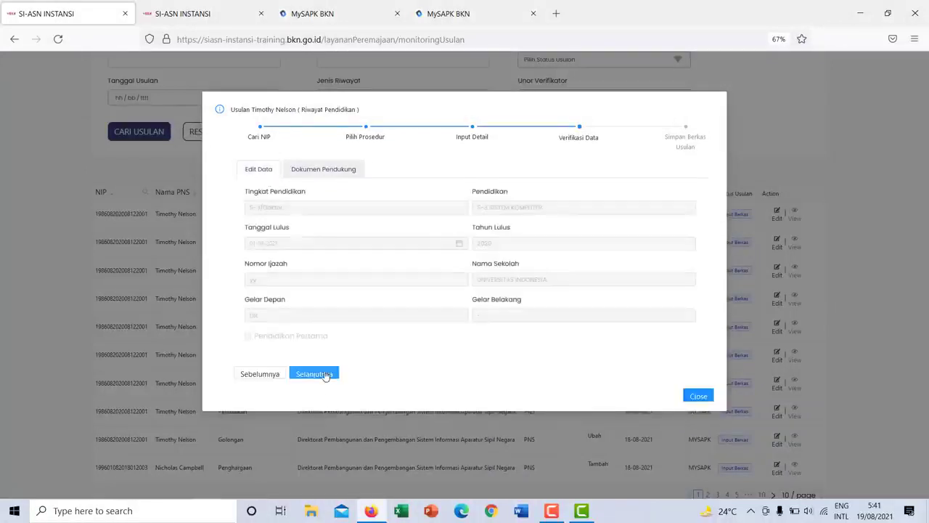
click(318, 375)
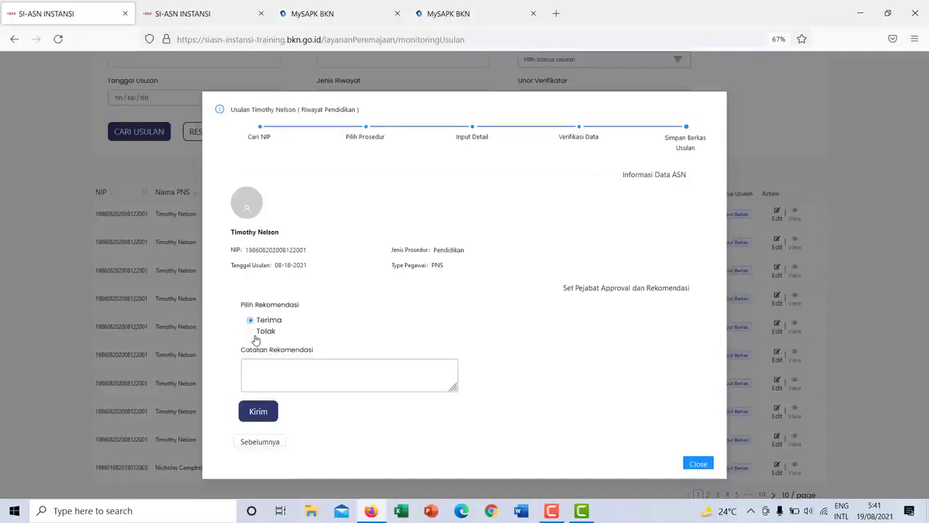
- Reject the Pendidikan proposal with Tolak and the note BELUM MENGAJUKAN PENCANTUMAN GELAR KE BKN, submit it and confirm saving
click(251, 331)
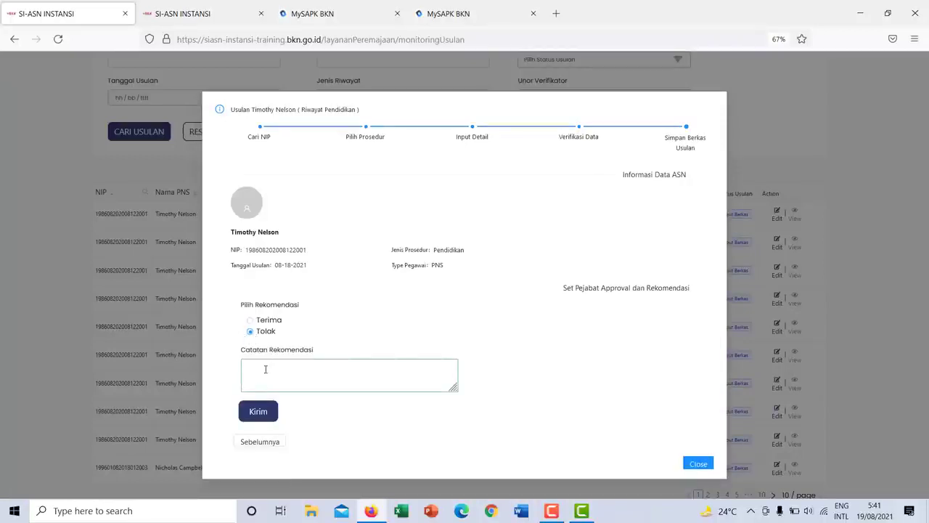
text(BELUM MENGAJUKAN PENCANTUMAN GELAR KE BKN)
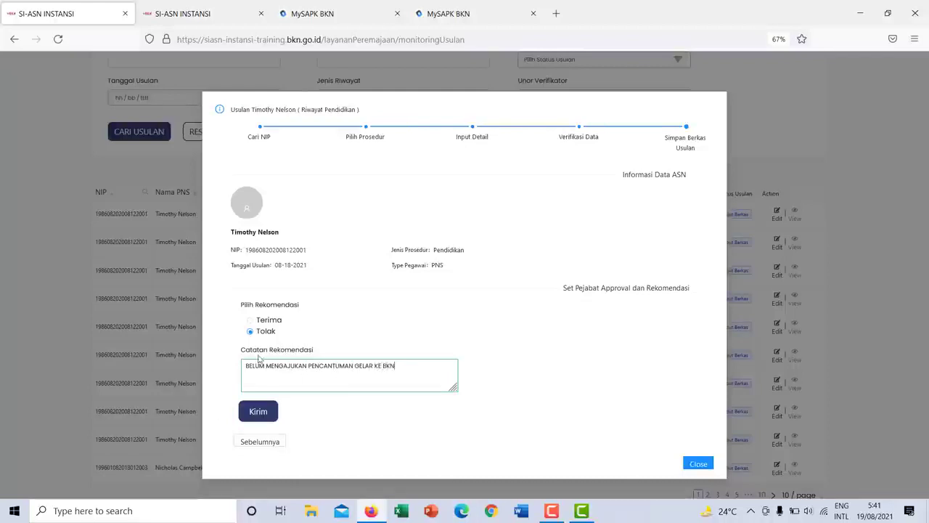
click(256, 413)
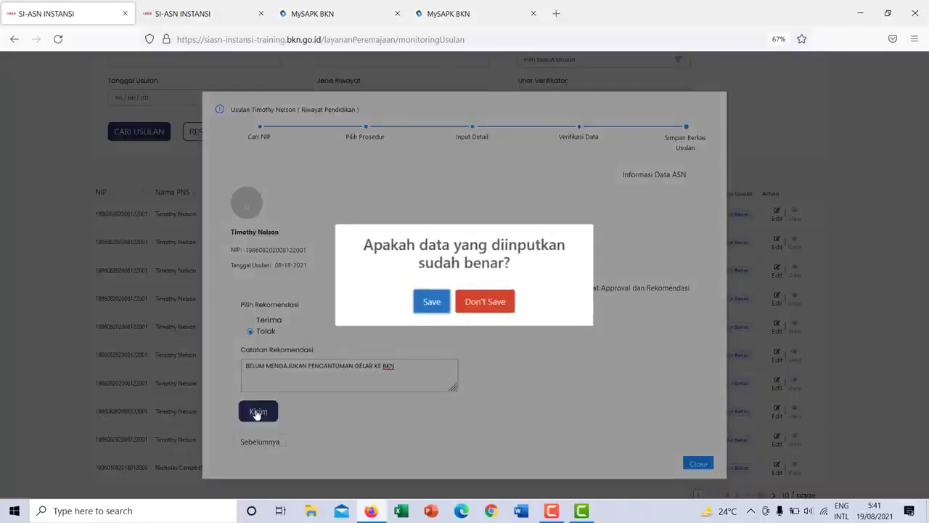
click(426, 310)
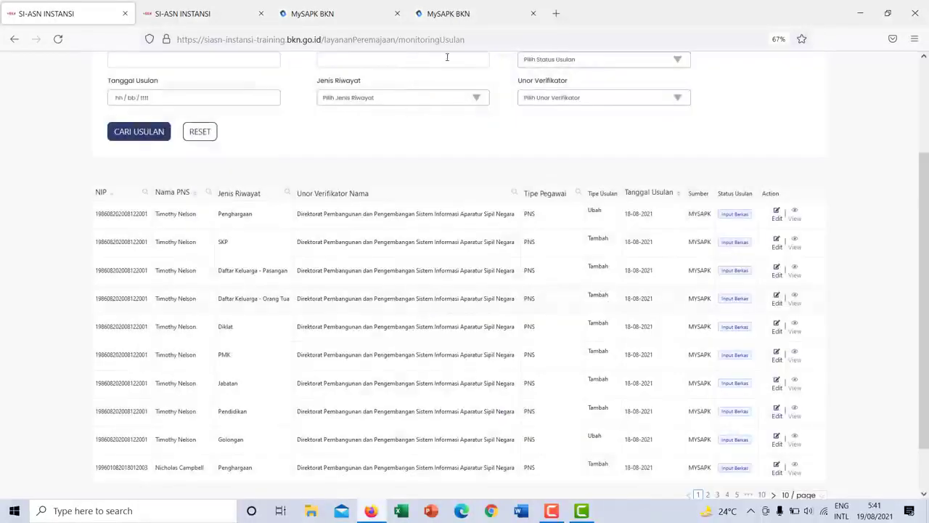
- Refresh the submission history on the dev-mysapk MySAPK page and check the Pendidikan proposal's status
click(461, 12)
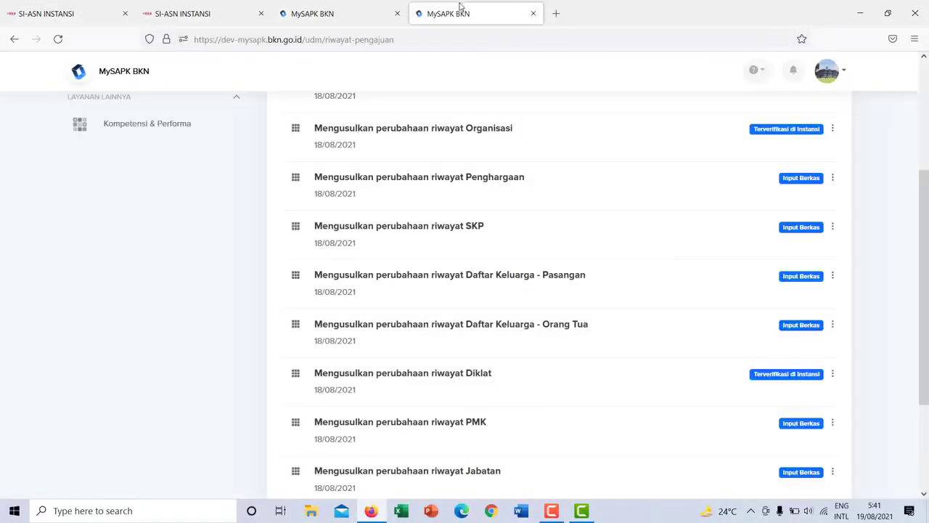
click(58, 39)
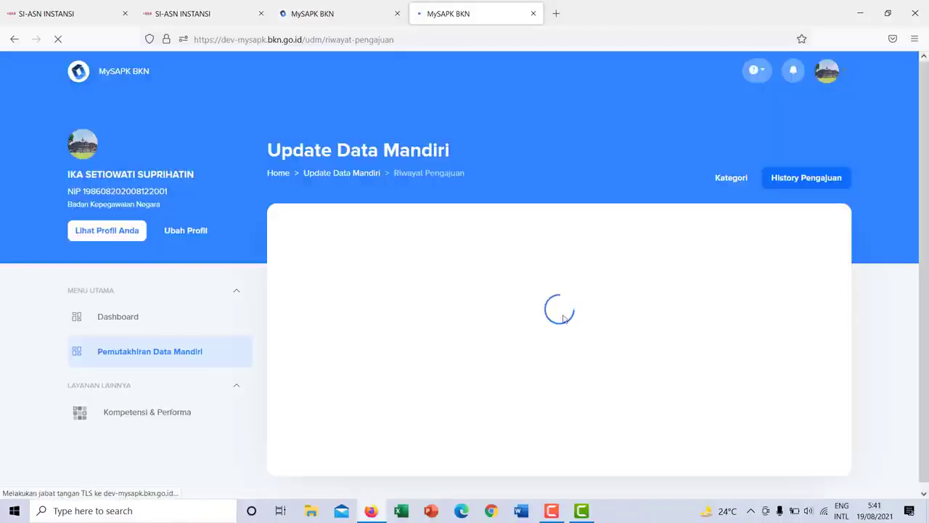
scroll(611, 313, down, 1)
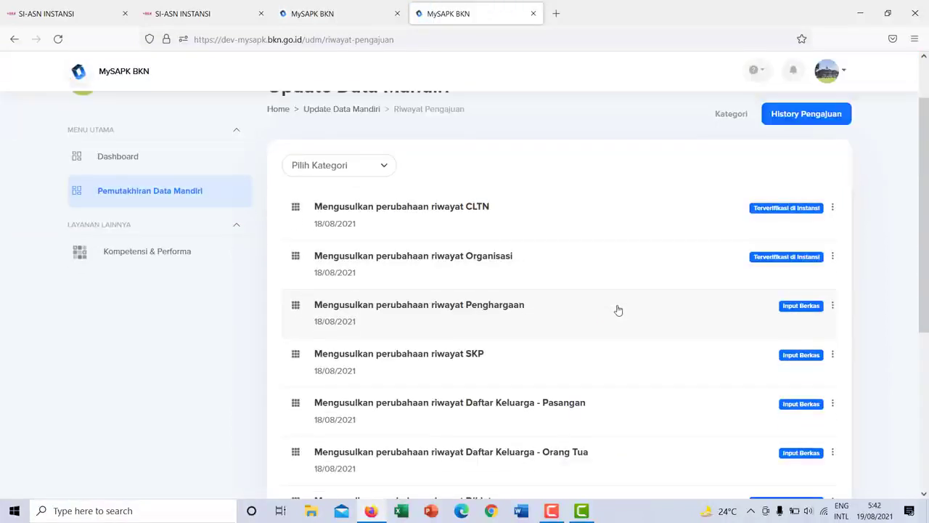
scroll(616, 310, down, 4)
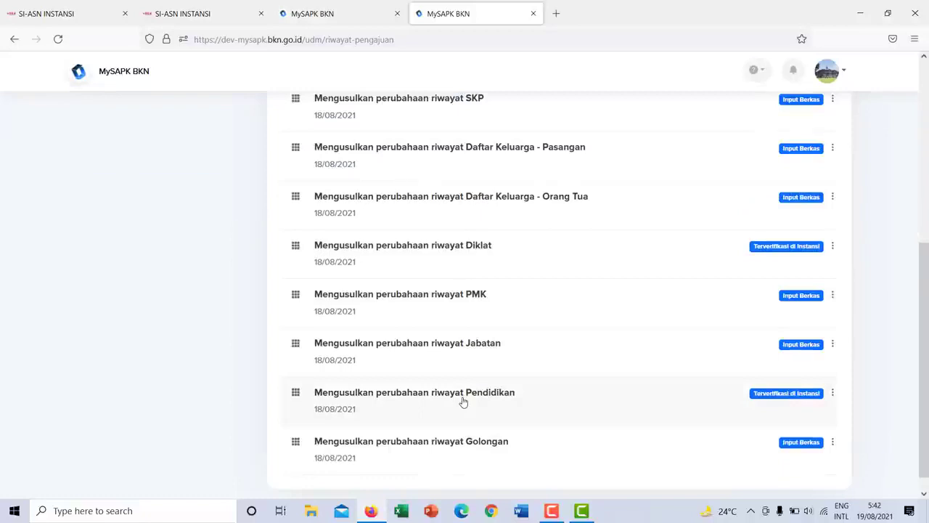
scroll(463, 401, up, 3)
scroll(463, 401, down, 3)
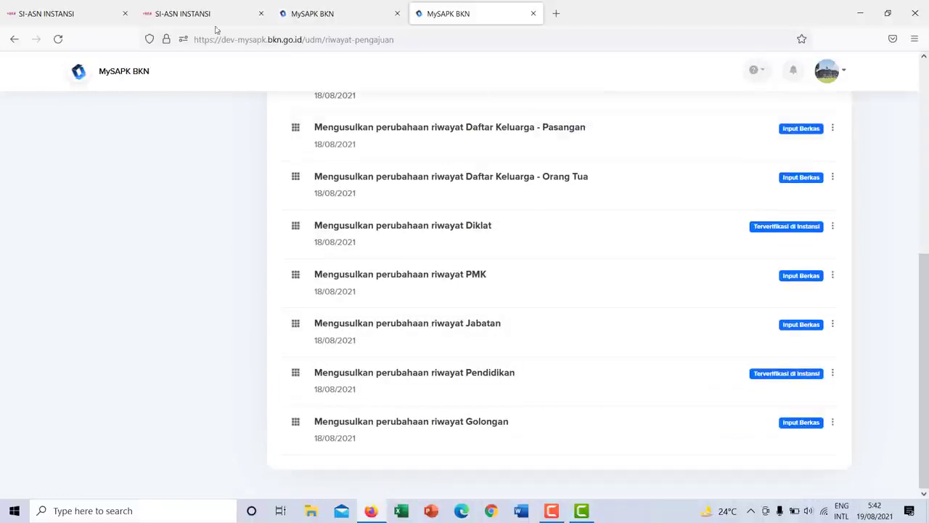
- Switch back to SI-ASN Instansi, open Teken Usul under Layanan Peremajaan and look through the list of verified proposals
click(35, 14)
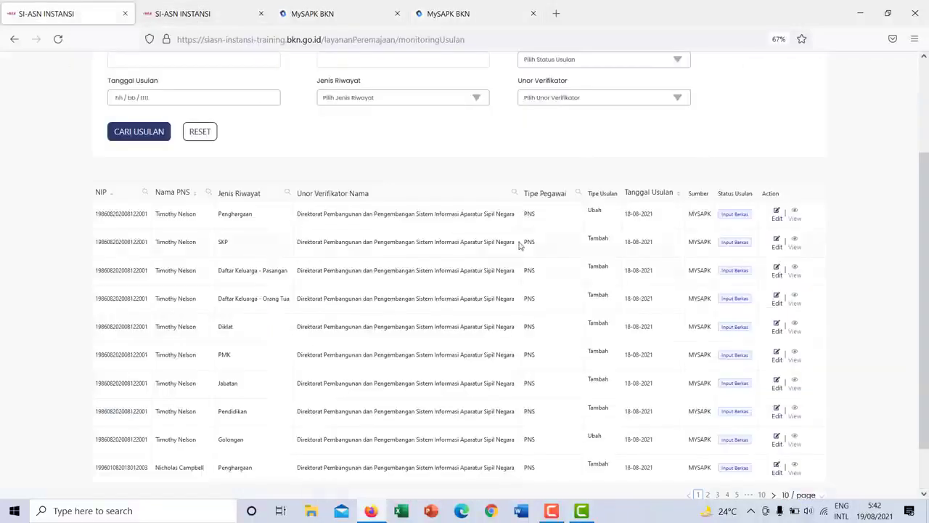
scroll(528, 242, up, 3)
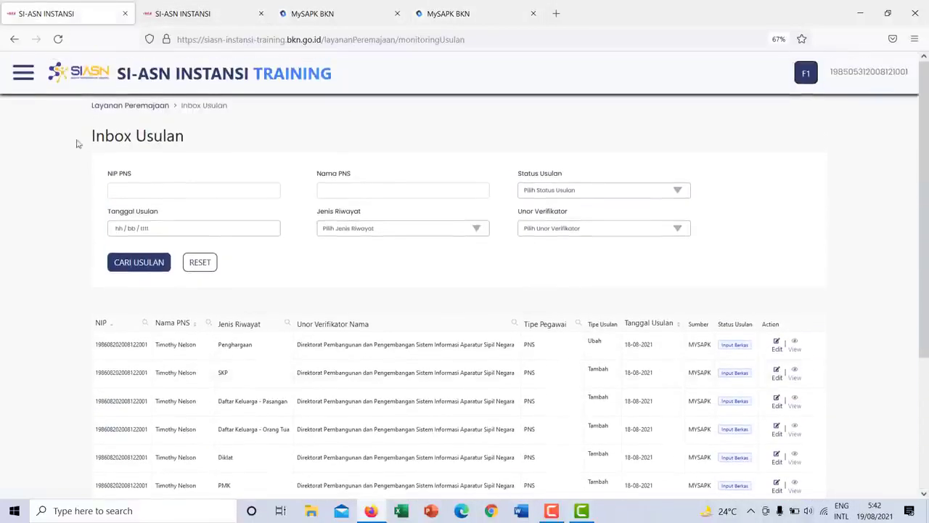
click(23, 73)
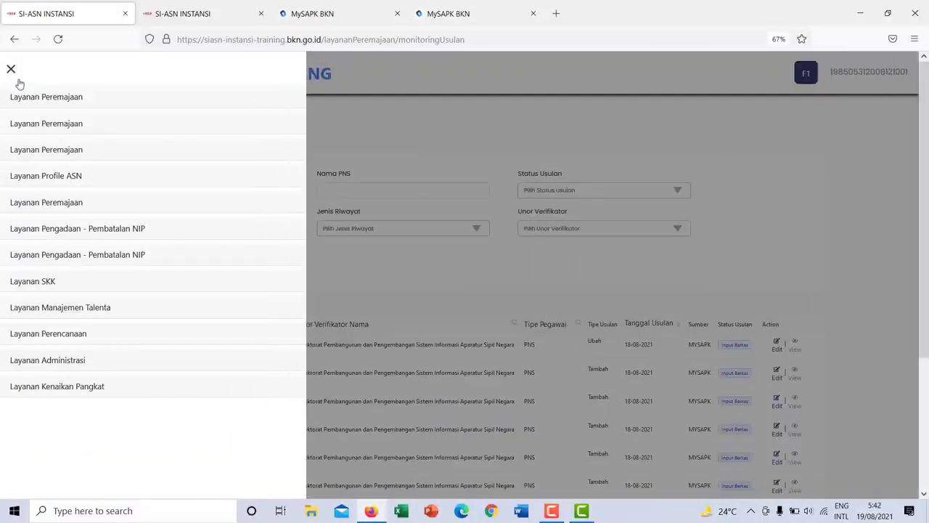
click(55, 206)
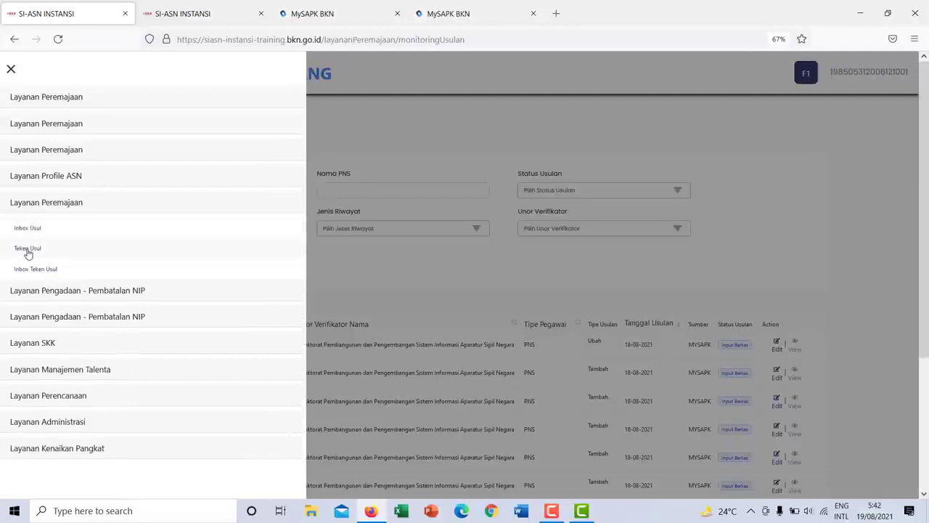
click(27, 249)
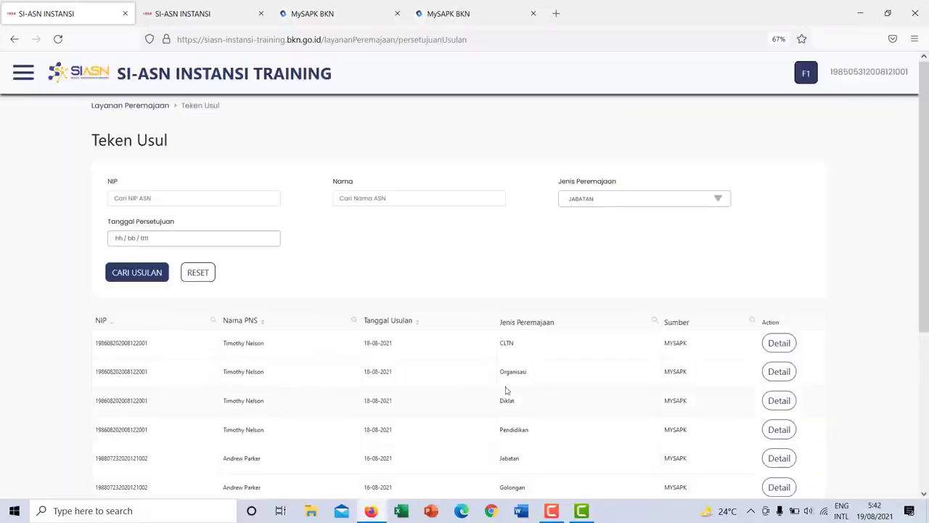
scroll(522, 386, down, 1)
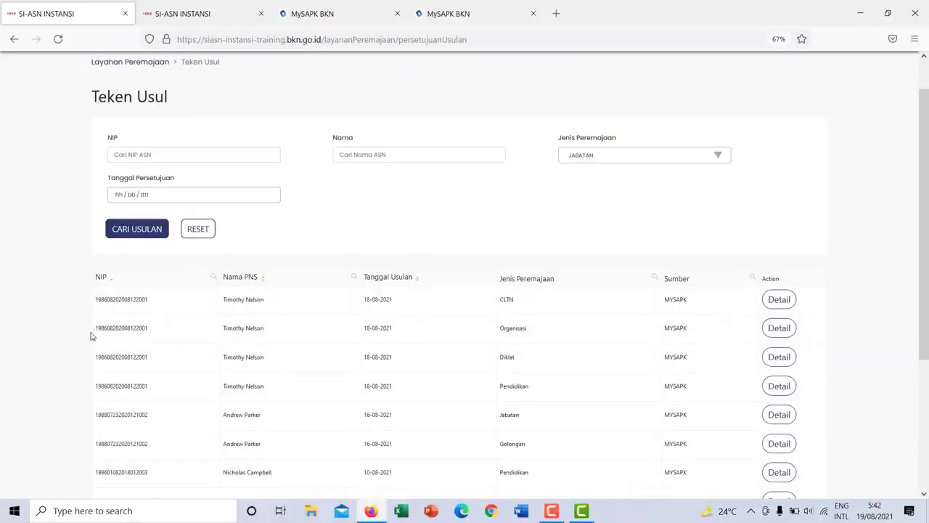
scroll(91, 306, down, 5)
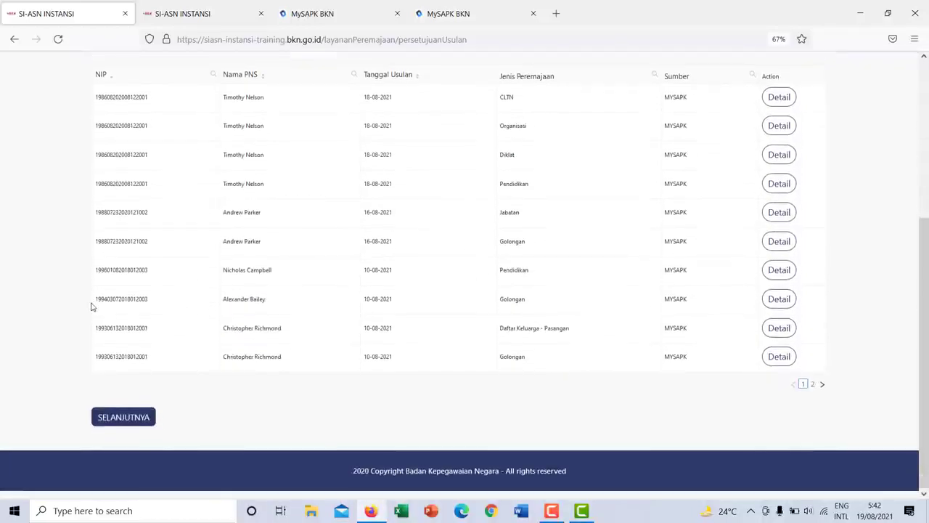
scroll(91, 306, up, 4)
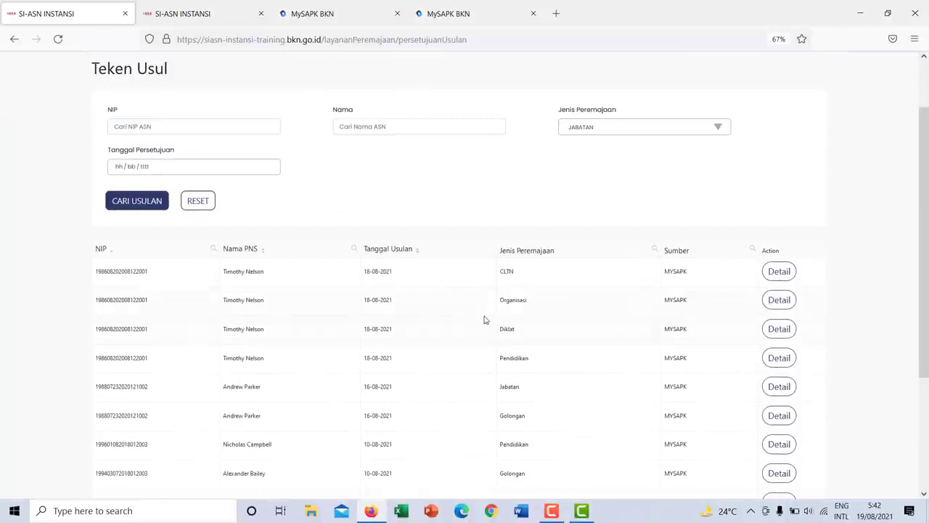
- Review the Organisasi proposal's form data, supporting documents, history and recommendation in its detail view, and close it
click(775, 303)
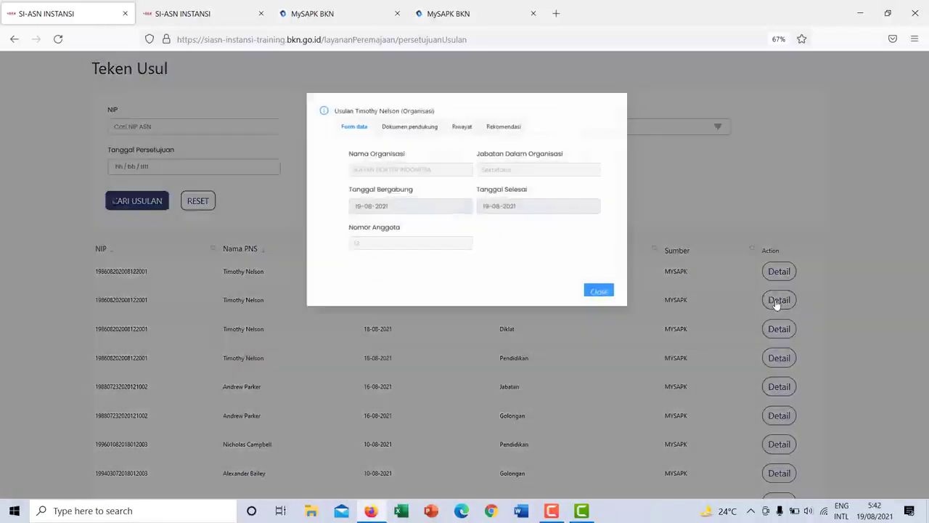
click(393, 130)
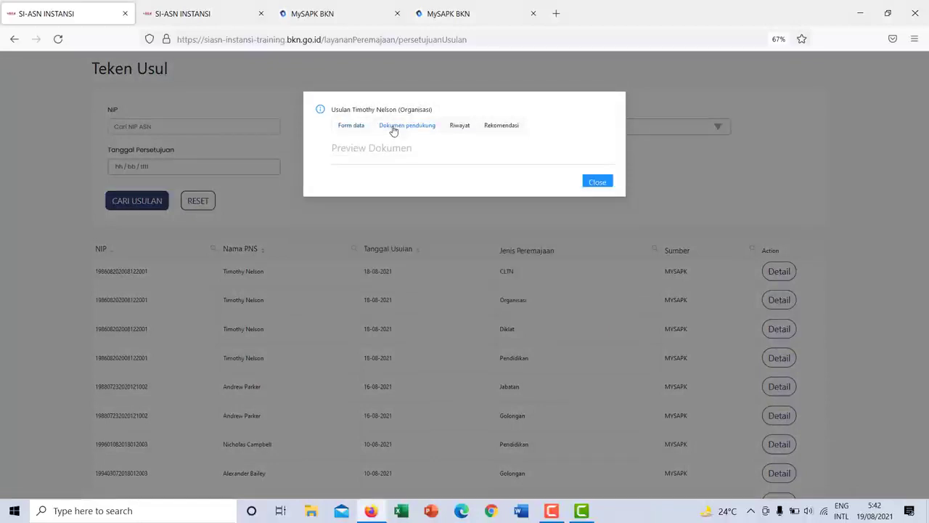
click(456, 126)
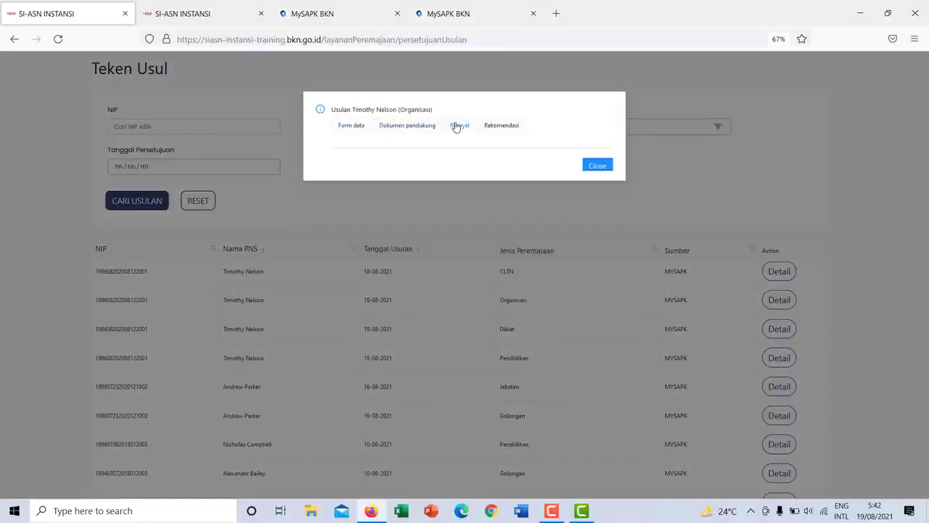
click(501, 126)
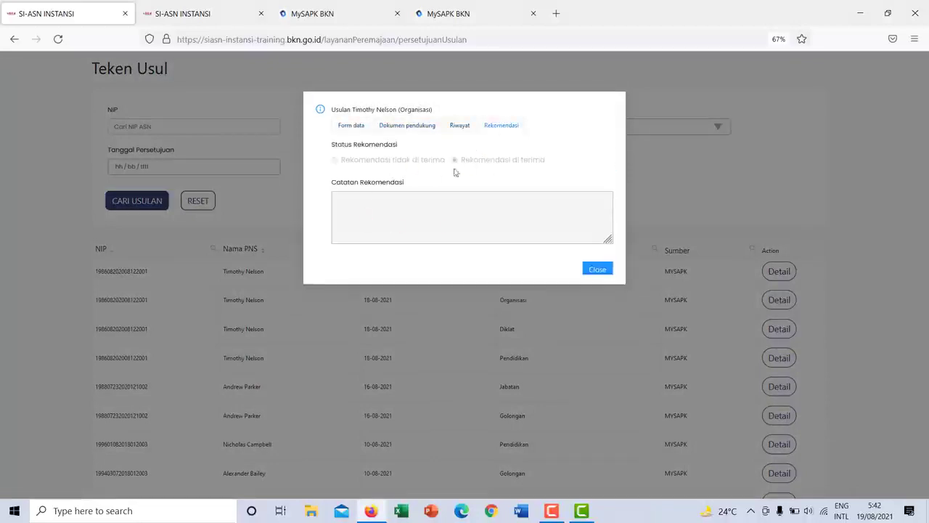
click(606, 270)
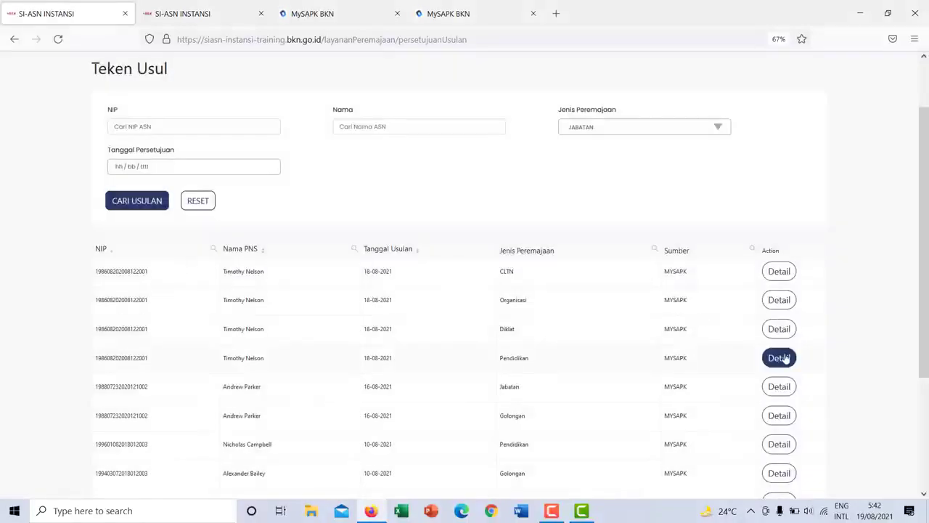
- Review the Pendidikan proposal's form data, supporting documents, history and recommendation, close its details and look over the Teken Usul list
click(780, 357)
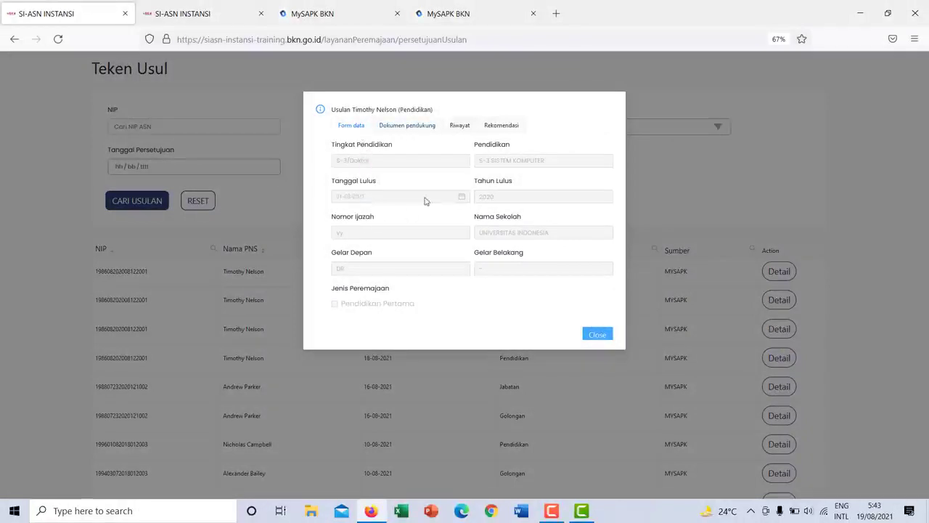
click(404, 127)
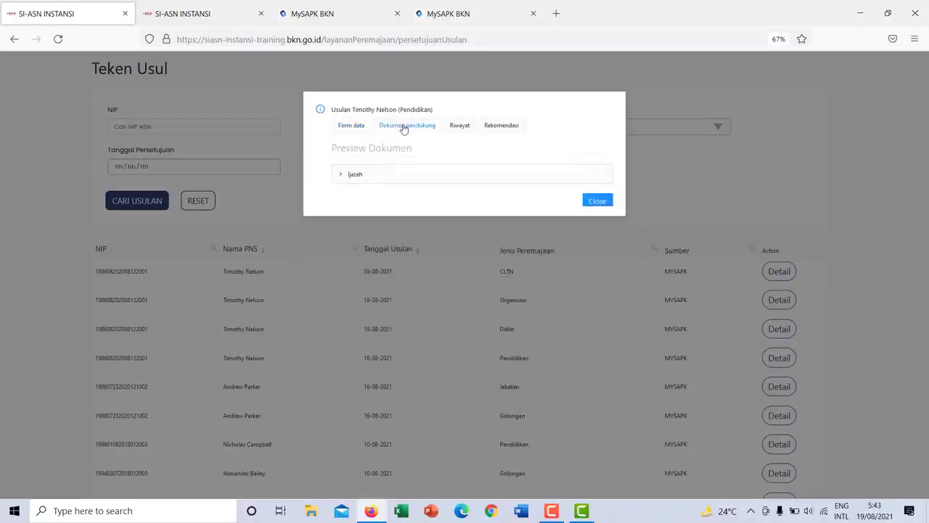
click(460, 126)
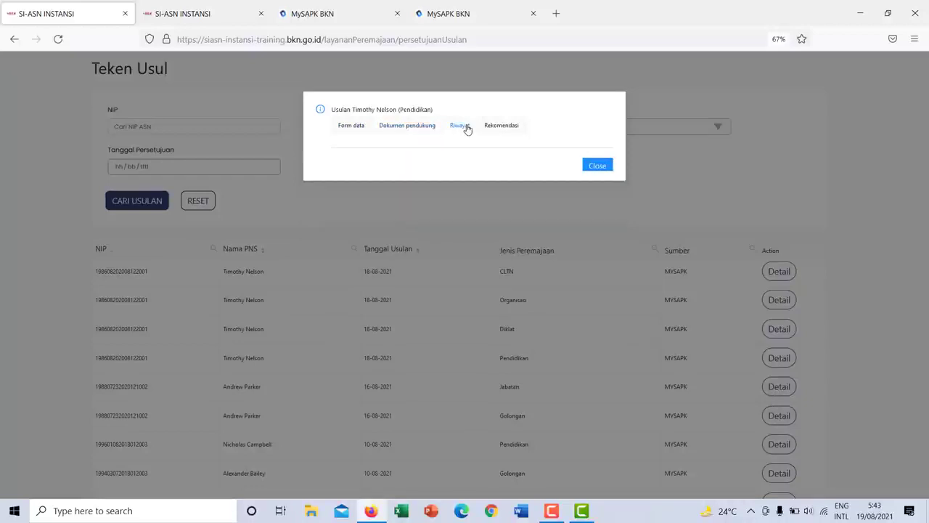
click(501, 125)
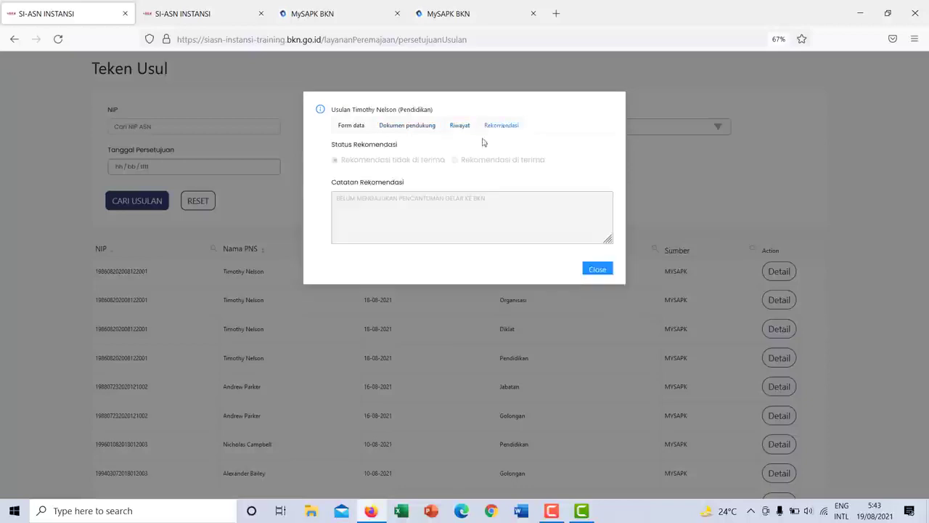
click(598, 270)
scroll(601, 274, down, 5)
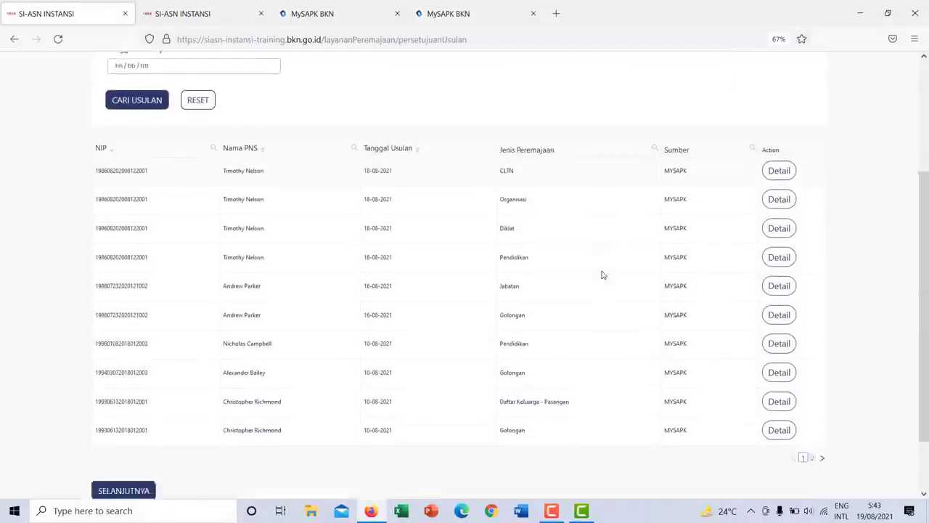
scroll(602, 275, up, 3)
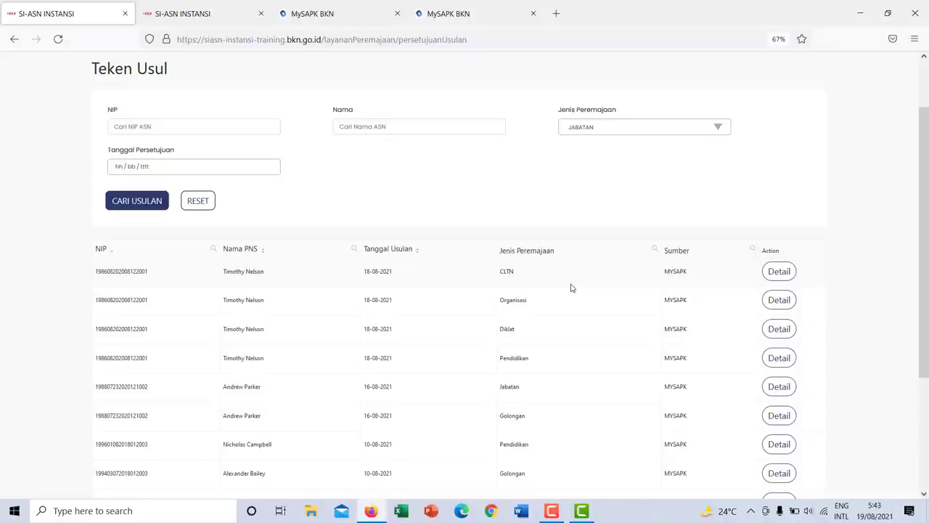
scroll(571, 288, up, 2)
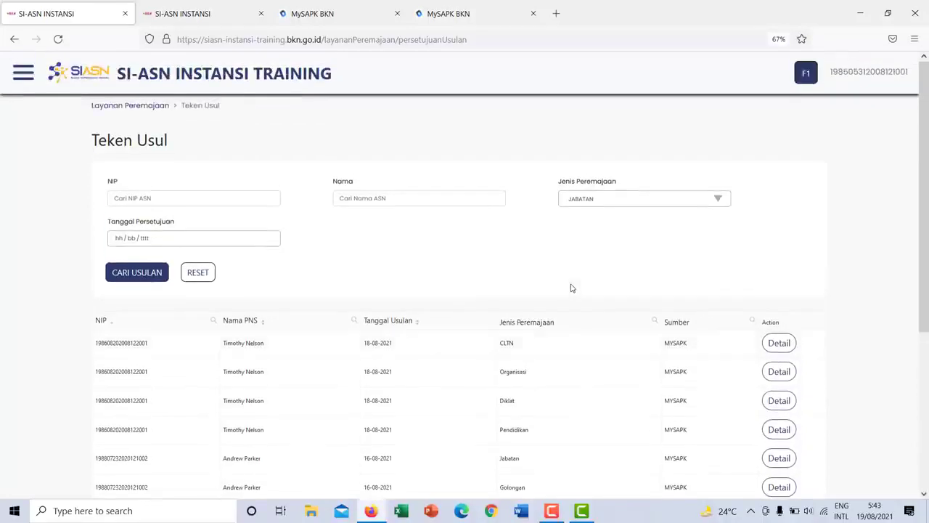